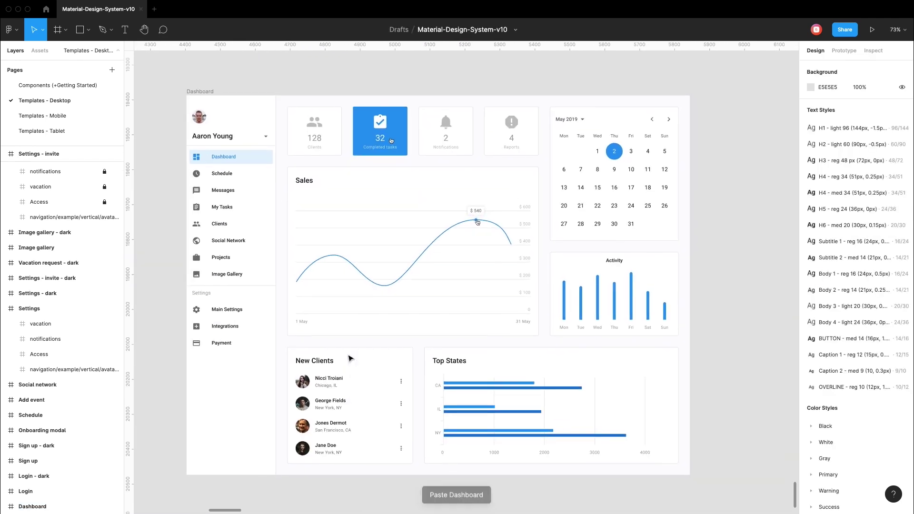
# Draw a 400×1086 white (FFFFFF) panel over the right column and send it backward
pyautogui.scroll(-1, 350, 358)
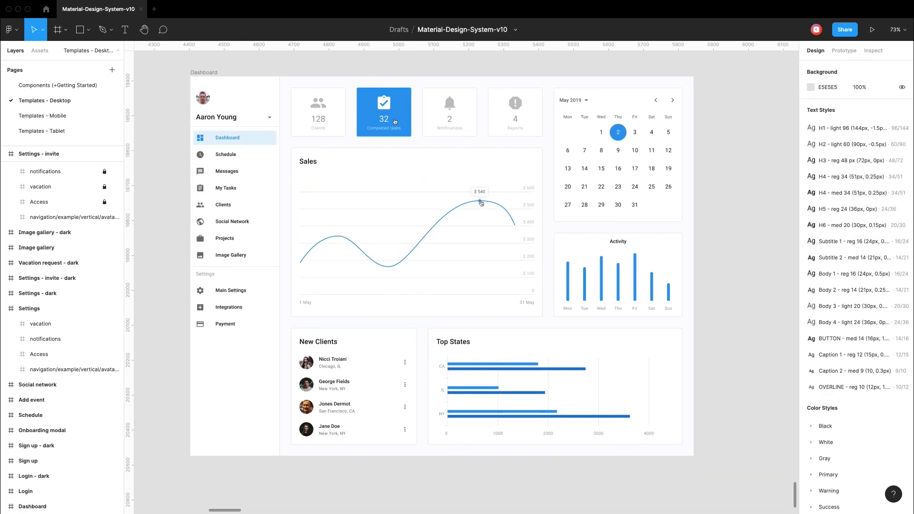
pyautogui.moveTo(549, 77); pyautogui.dragTo(693, 455)
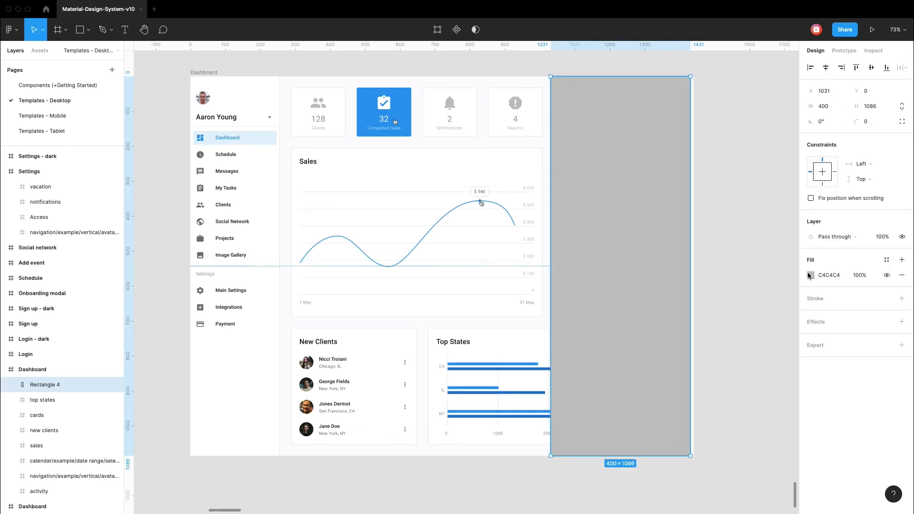
pyautogui.click(828, 275)
pyautogui.write('fff')
pyautogui.press('Return')
pyautogui.hotkey('ctrl', '[')
pyautogui.hotkey('ctrl', '[')
pyautogui.hotkey('ctrl', '[')
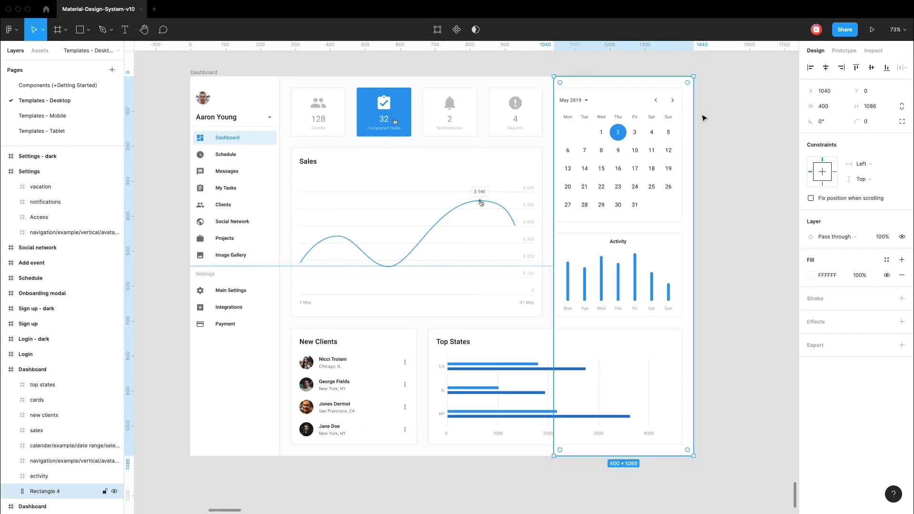
# Move the New Clients card into the right column below Activity, leaving Top States on the left
pyautogui.press('Escape')
pyautogui.press('Escape')
pyautogui.click(499, 342)
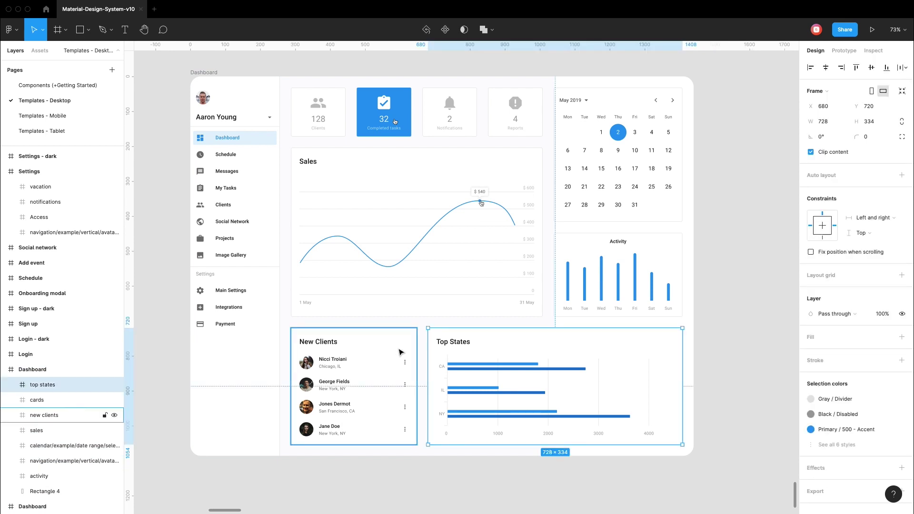
pyautogui.click(344, 379)
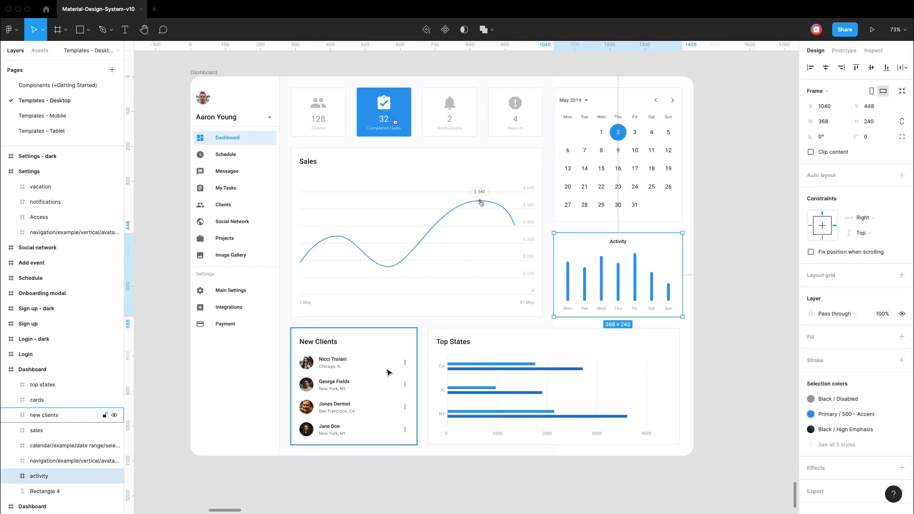
pyautogui.click(823, 121)
pyautogui.moveTo(370, 354); pyautogui.dragTo(632, 355)
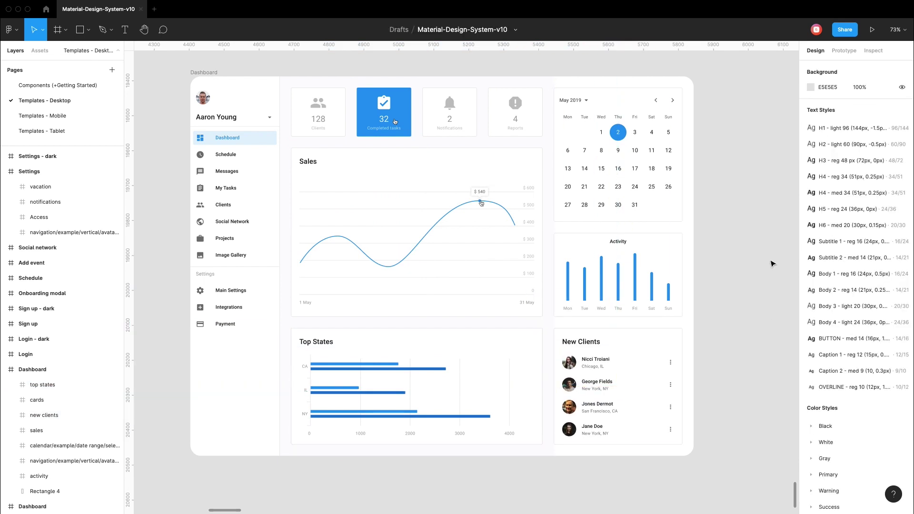
# Paste a copied divider line into the dashboard
pyautogui.keyDown('shift'); pyautogui.click(631, 353); pyautogui.keyUp('shift')
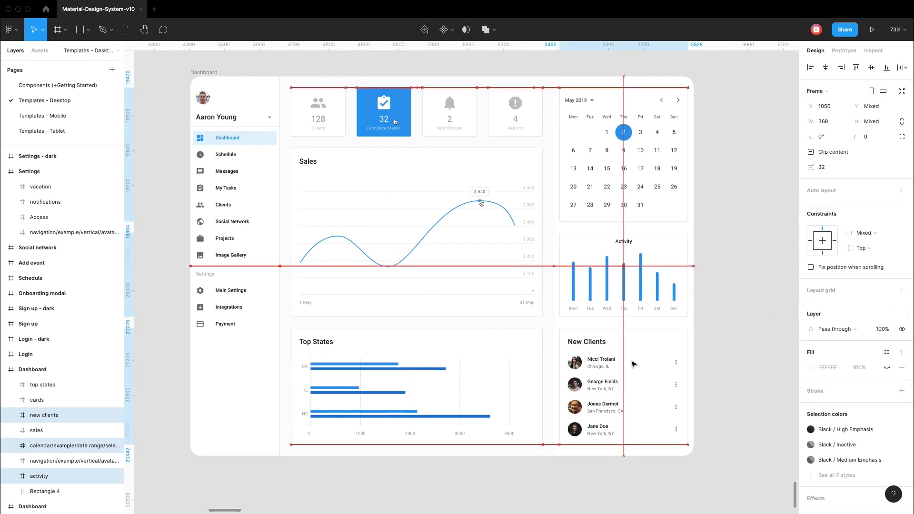
pyautogui.press('Escape')
pyautogui.hotkey('ctrl', 'v')
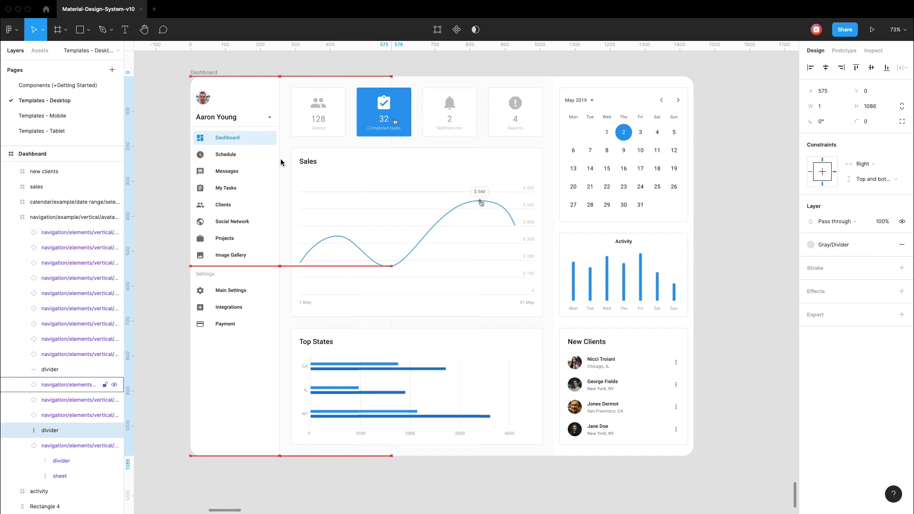
pyautogui.scroll(5, 539, 186)
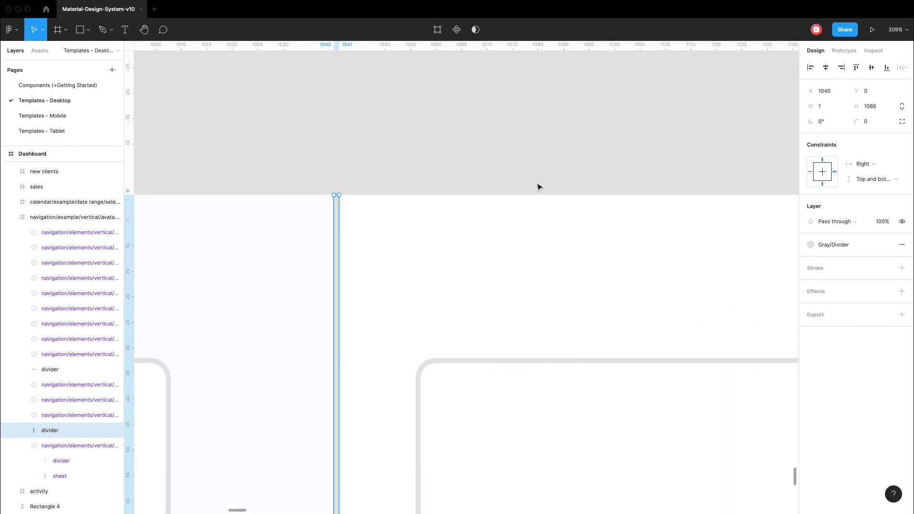
pyautogui.press('Escape')
pyautogui.scroll(-10, 336, 215)
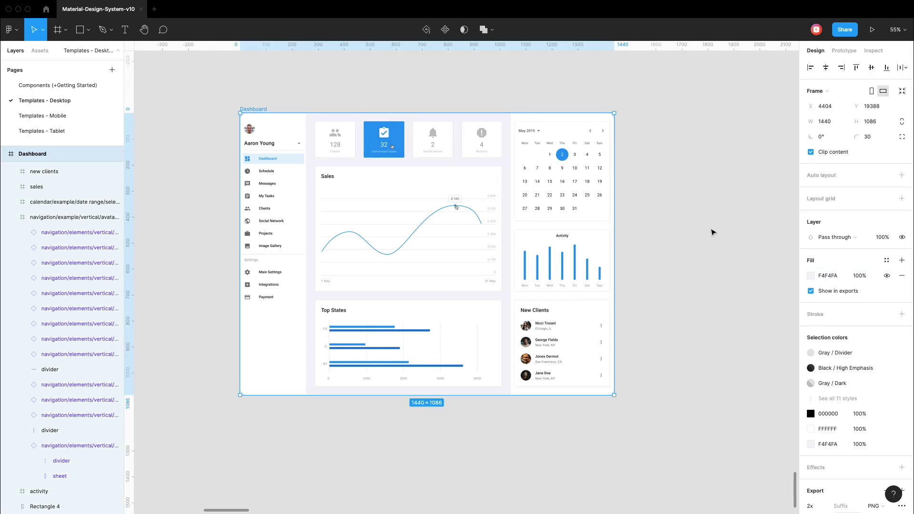
pyautogui.scroll(3, 540, 218)
# Remove the outlines from the calendar, Activity and New Clients card backgrounds
pyautogui.keyDown('ctrl'); pyautogui.click(540, 217); pyautogui.keyUp('ctrl')
pyautogui.press('Tab')
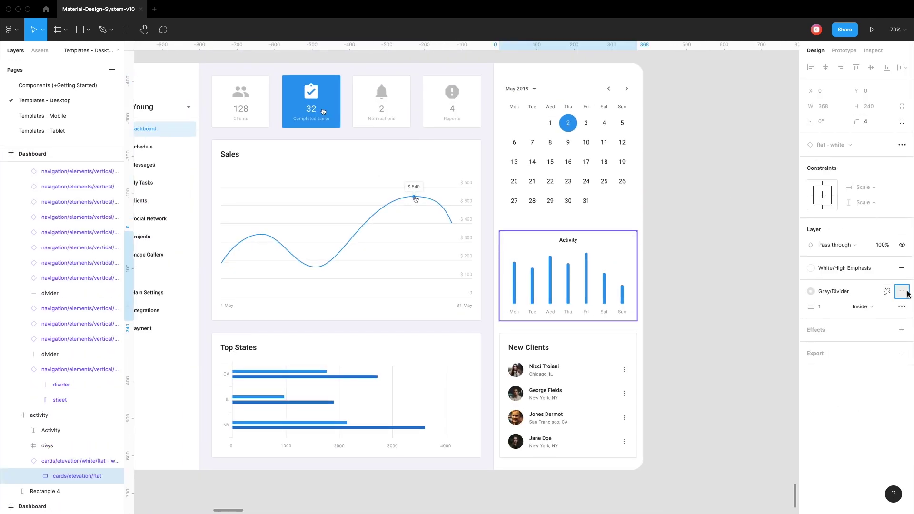
pyautogui.press('Tab')
pyautogui.click(745, 265)
pyautogui.scroll(-1, 745, 265)
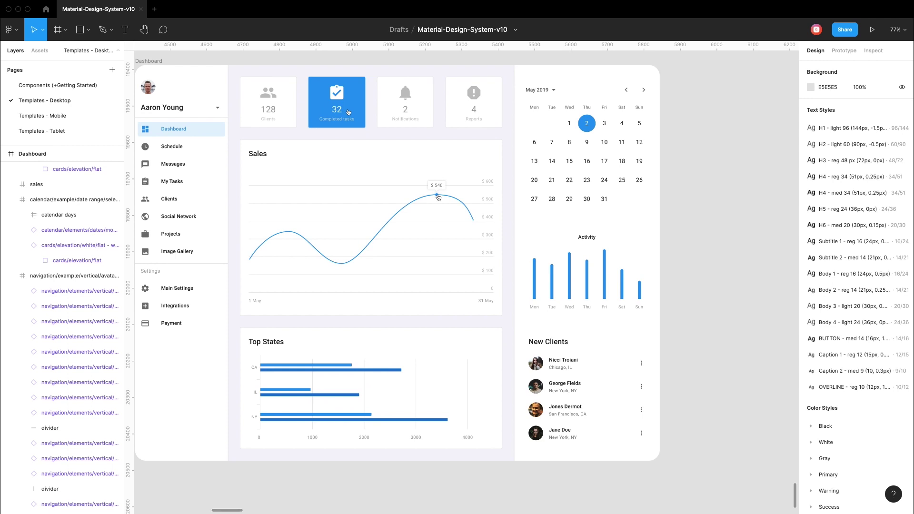
# Recolour the calendar's date-2 circle to FF808B pink
pyautogui.keyDown('ctrl'); pyautogui.click(587, 125); pyautogui.keyUp('ctrl')
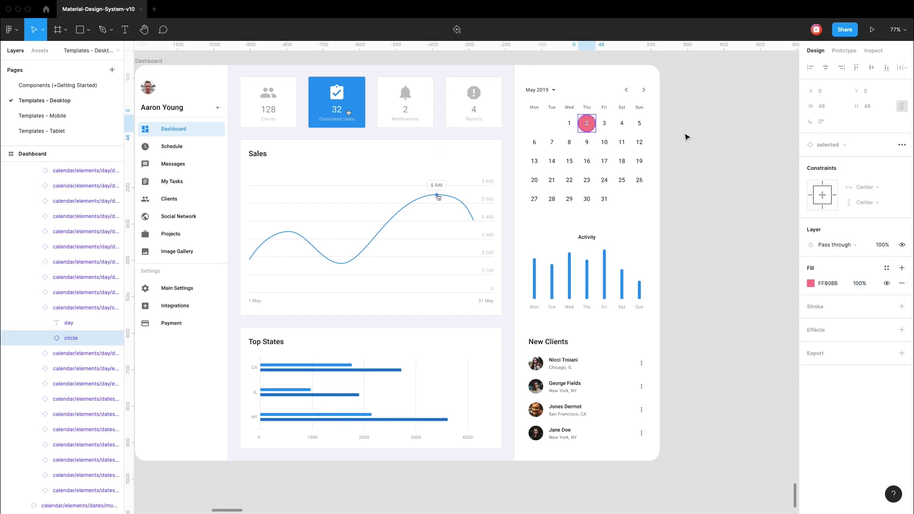
pyautogui.click(687, 137)
pyautogui.scroll(3, 687, 137)
pyautogui.scroll(-3, 686, 306)
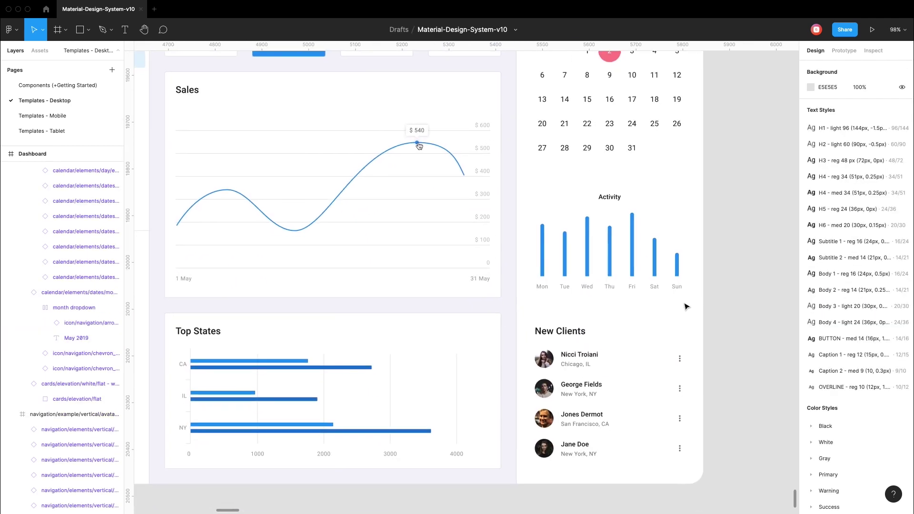
pyautogui.scroll(2, 687, 304)
# Split the Mon bar into dark purple bottom, pink middle and lavender top segments
pyautogui.keyDown('ctrl'); pyautogui.click(583, 300); pyautogui.keyUp('ctrl')
pyautogui.scroll(5, 499, 310)
pyautogui.scroll(2, 465, 300)
pyautogui.press('r')
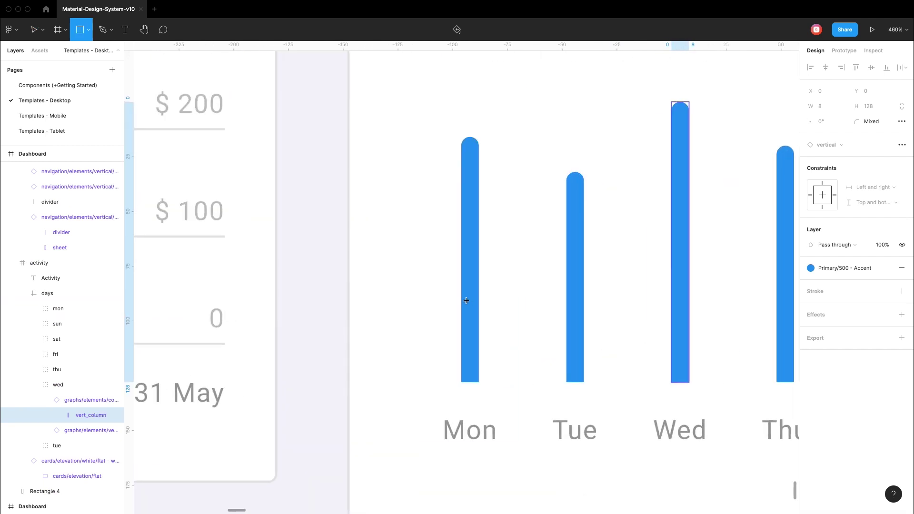
pyautogui.moveTo(466, 301); pyautogui.dragTo(479, 382)
pyautogui.scroll(2, 477, 382)
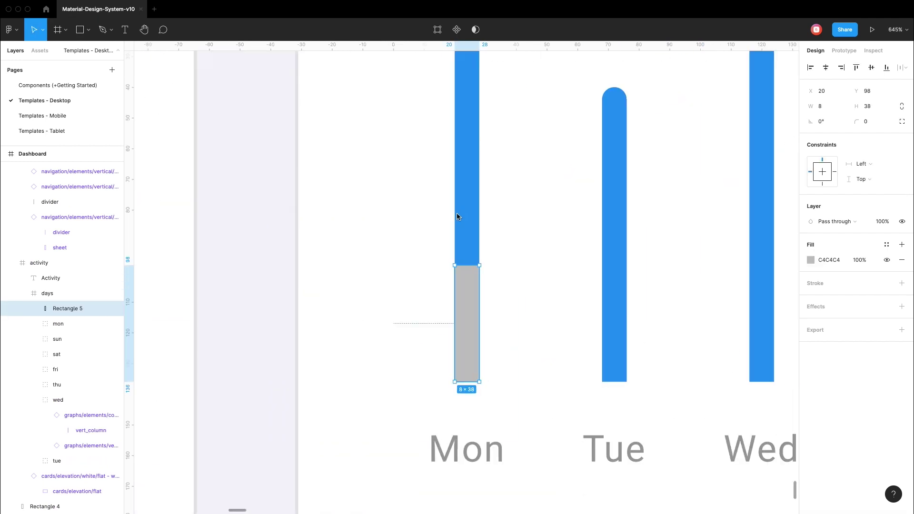
pyautogui.keyDown('ctrl'); pyautogui.click(476, 188); pyautogui.keyUp('ctrl')
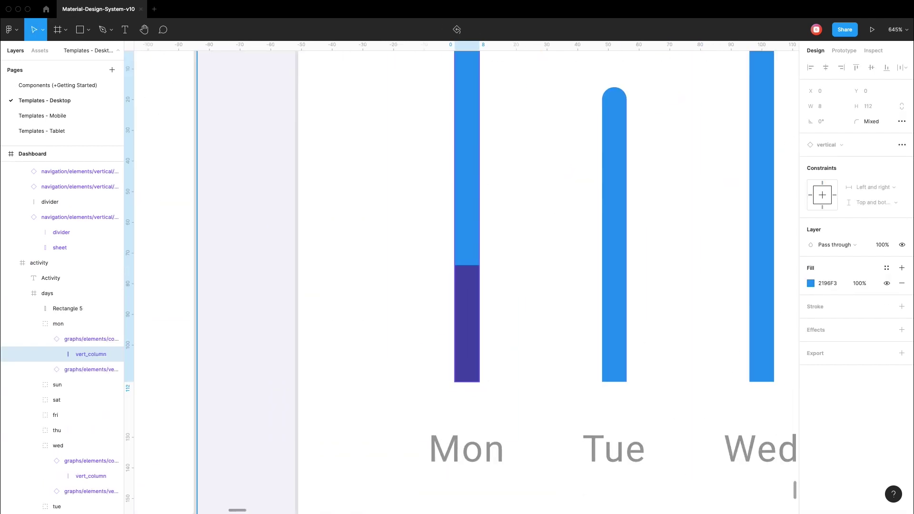
pyautogui.scroll(-2, 461, 234)
pyautogui.click(461, 234)
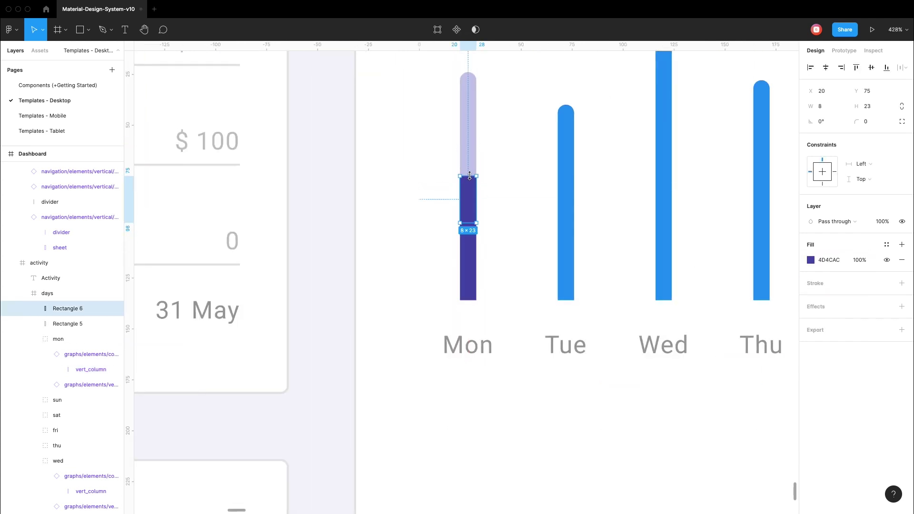
pyautogui.scroll(-5, 469, 176)
pyautogui.press('i')
pyautogui.click(530, 127)
pyautogui.press('Escape')
pyautogui.scroll(5, 327, 348)
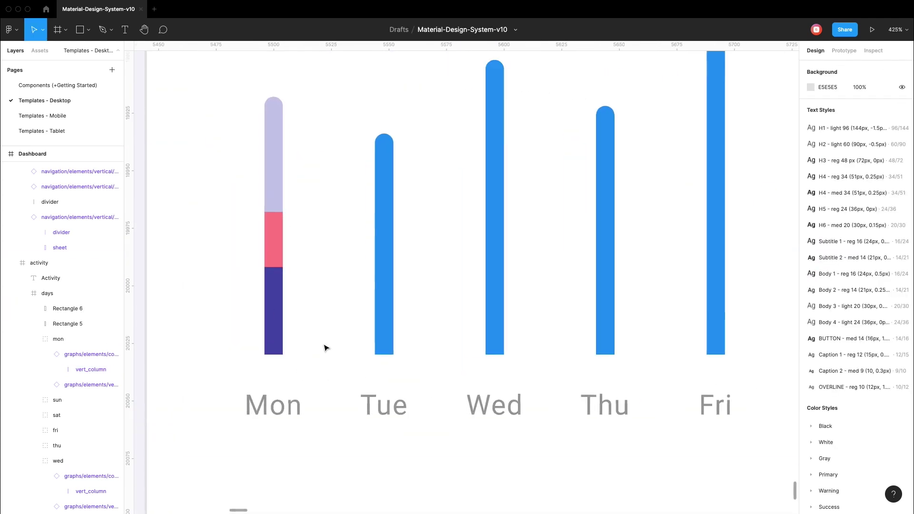
# Colour the Tue bar pink and copy the dark purple segment onto its bottom
pyautogui.keyDown('ctrl'); pyautogui.click(384, 281); pyautogui.keyUp('ctrl')
pyautogui.press('i')
pyautogui.click(274, 238)
pyautogui.moveTo(276, 265); pyautogui.dragTo(386, 265)
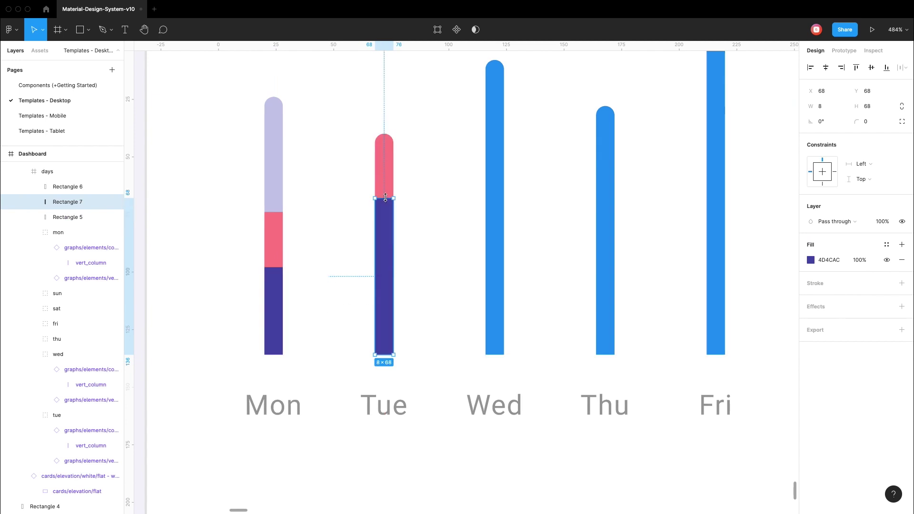
pyautogui.scroll(-2, 453, 197)
# Give the Wed bar a lavender fill and copy Mon's pink and purple segments onto it
pyautogui.doubleClick(388, 218)
pyautogui.hotkey('ctrl', 'alt', 'v')
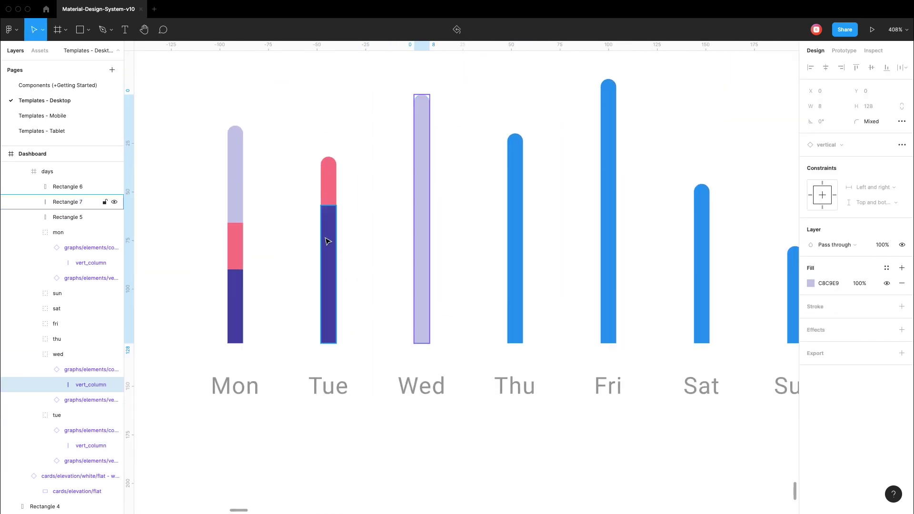
pyautogui.click(235, 245)
pyautogui.keyDown('shift'); pyautogui.click(235, 305); pyautogui.keyUp('shift')
pyautogui.moveTo(241, 244); pyautogui.dragTo(427, 244)
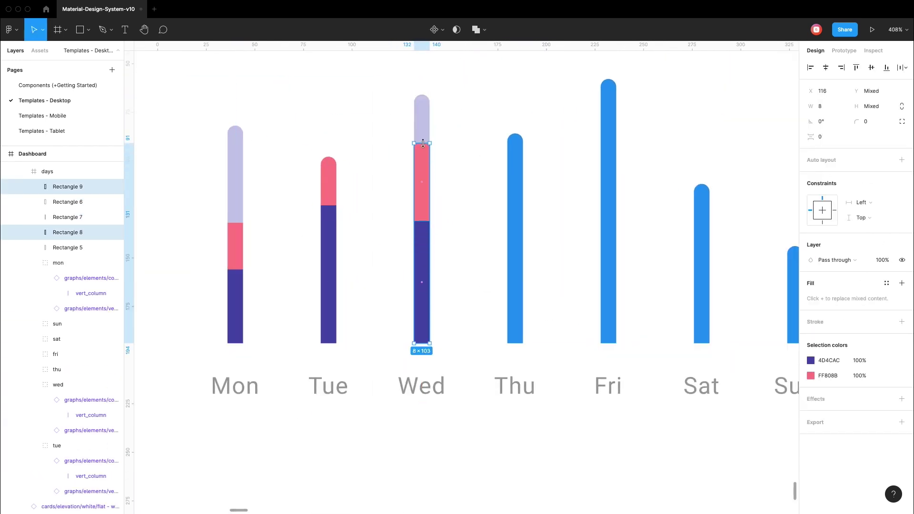
pyautogui.press('Escape')
# Copy Wed's blue segment onto the Thu bar and set Thu's top light purple
pyautogui.click(556, 218)
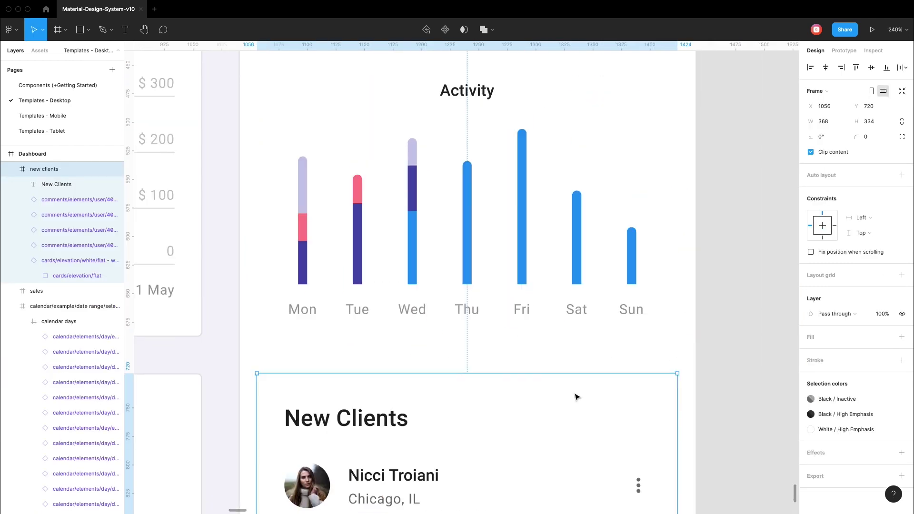
pyautogui.scroll(3, 457, 228)
pyautogui.click(354, 210)
pyautogui.doubleClick(354, 210)
pyautogui.moveTo(354, 210); pyautogui.dragTo(453, 210)
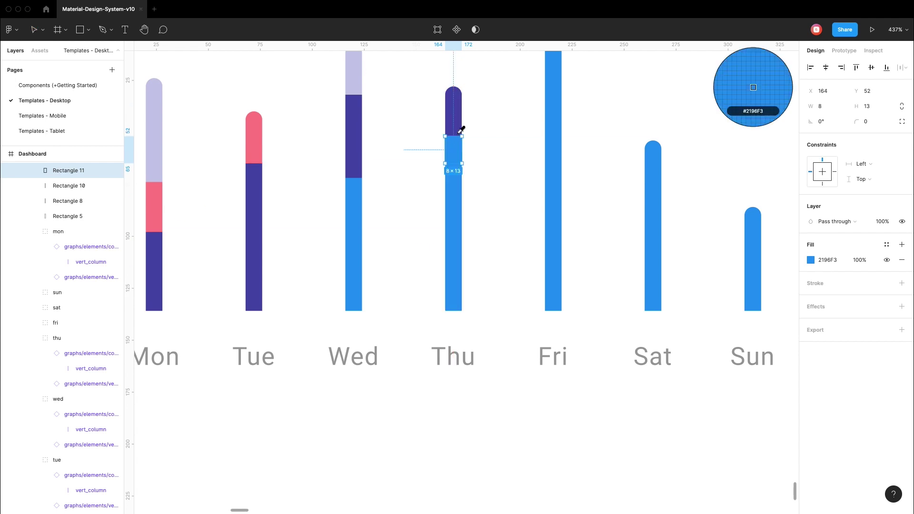
pyautogui.doubleClick(454, 103)
pyautogui.click(811, 398)
pyautogui.click(355, 77)
# Delete the dark purple segment from the Thu bar
pyautogui.click(504, 133)
pyautogui.click(453, 147)
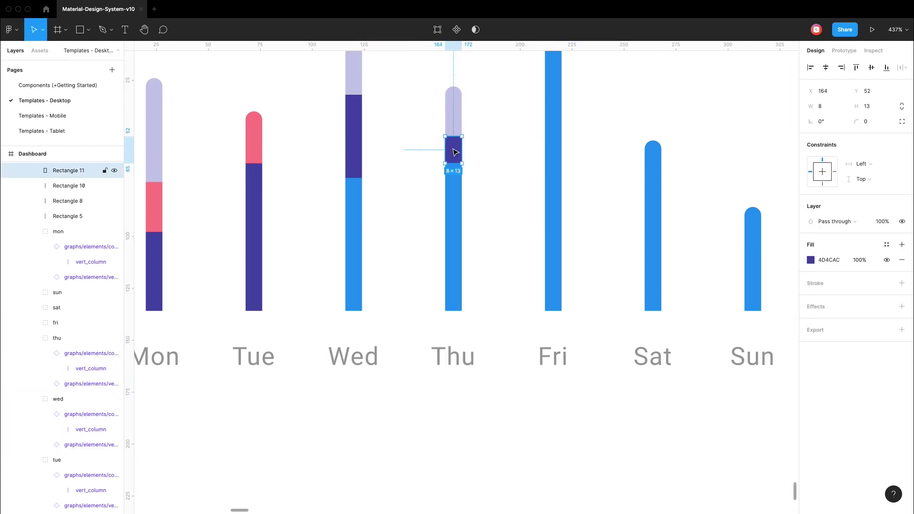
pyautogui.press('Delete')
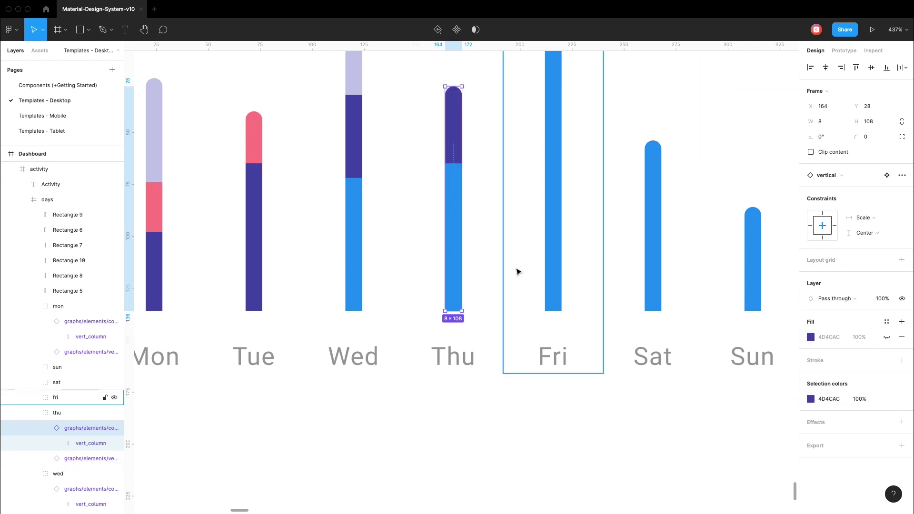
pyautogui.click(372, 277)
pyautogui.scroll(-5, 421, 219)
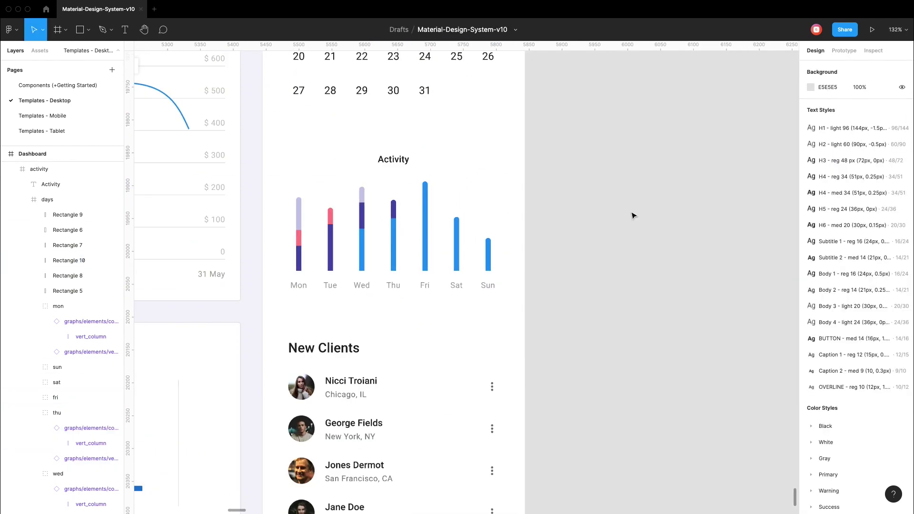
pyautogui.scroll(5, 633, 214)
# Make the Fri bar mostly light purple with a pink top and a stretched purple segment
pyautogui.keyDown('ctrl'); pyautogui.click(484, 214); pyautogui.keyUp('ctrl')
pyautogui.hotkey('ctrl', 'alt', 'v')
pyautogui.hotkey('ctrl', 'z')
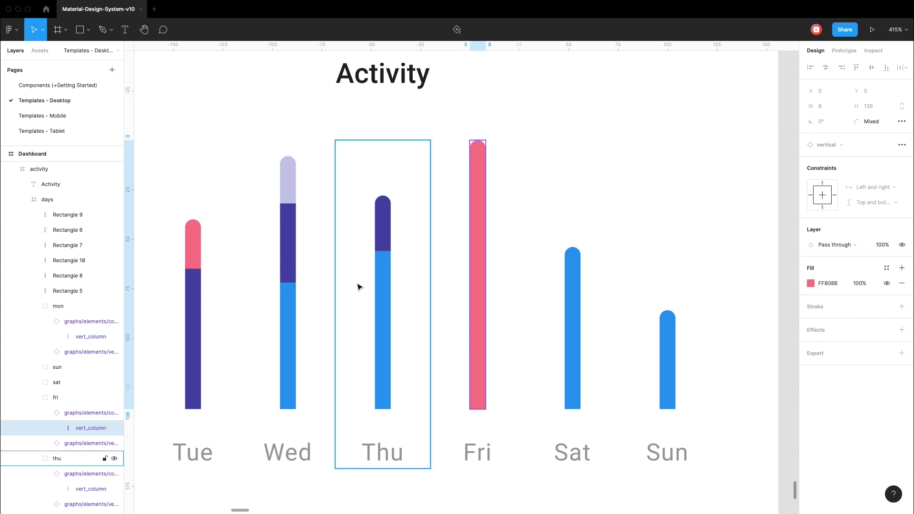
pyautogui.click(193, 333)
pyautogui.scroll(-5, 199, 339)
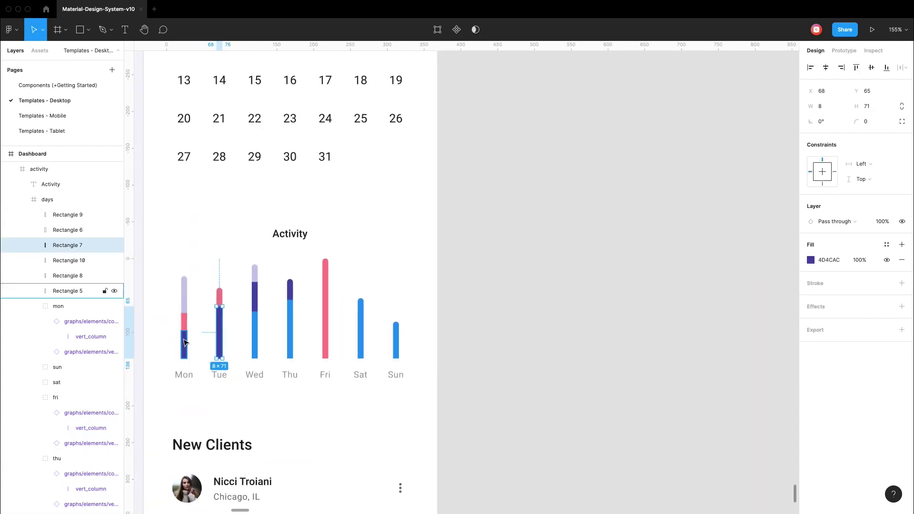
pyautogui.scroll(5, 328, 340)
pyautogui.scroll(-4, 327, 348)
pyautogui.moveTo(326, 337); pyautogui.dragTo(325, 270)
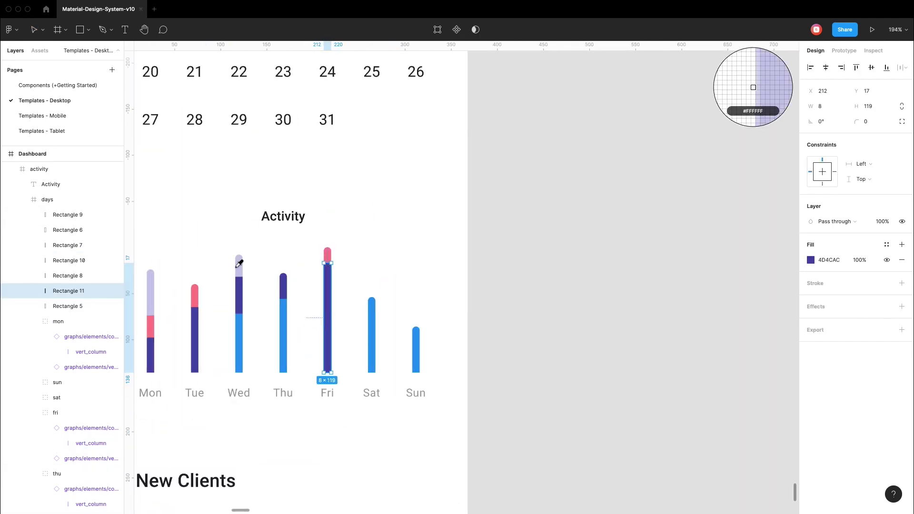
pyautogui.click(240, 263)
pyautogui.scroll(5, 550, 286)
pyautogui.hscroll(-5, 550, 285)
# Duplicate Thu's blue segment onto the Sat bar
pyautogui.click(265, 306)
pyautogui.moveTo(265, 306); pyautogui.dragTo(444, 306)
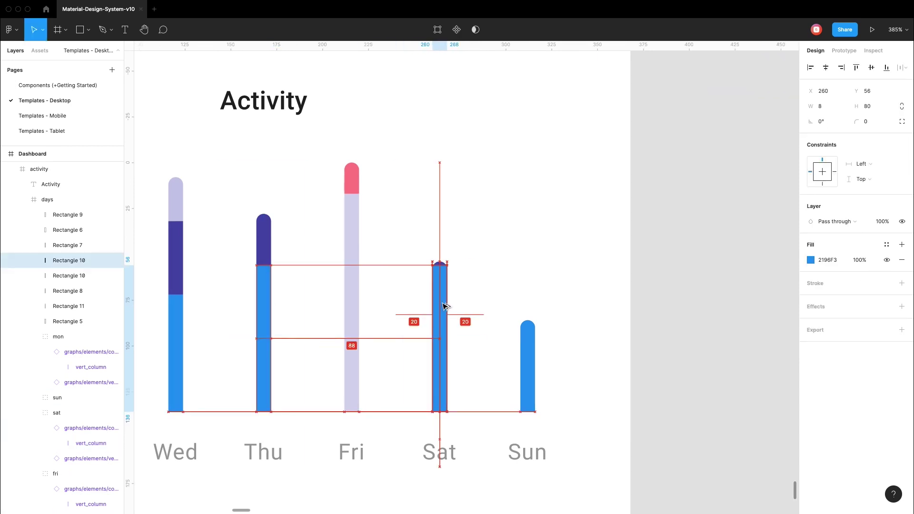
pyautogui.click(673, 306)
pyautogui.scroll(-5, 706, 298)
# Remove the Gray/Divider outline from the four stat cards
pyautogui.scroll(-3, 710, 298)
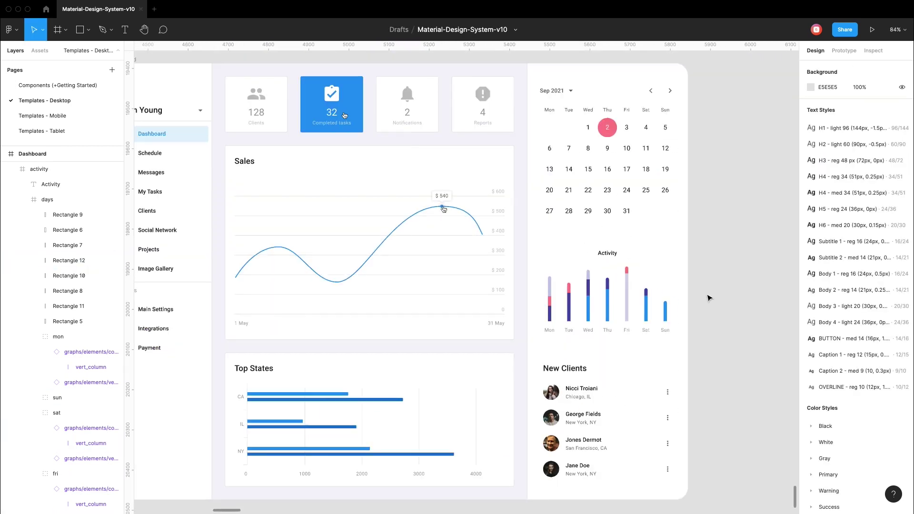
pyautogui.scroll(10, 686, 407)
pyautogui.scroll(-10, 686, 407)
pyautogui.scroll(5, 685, 407)
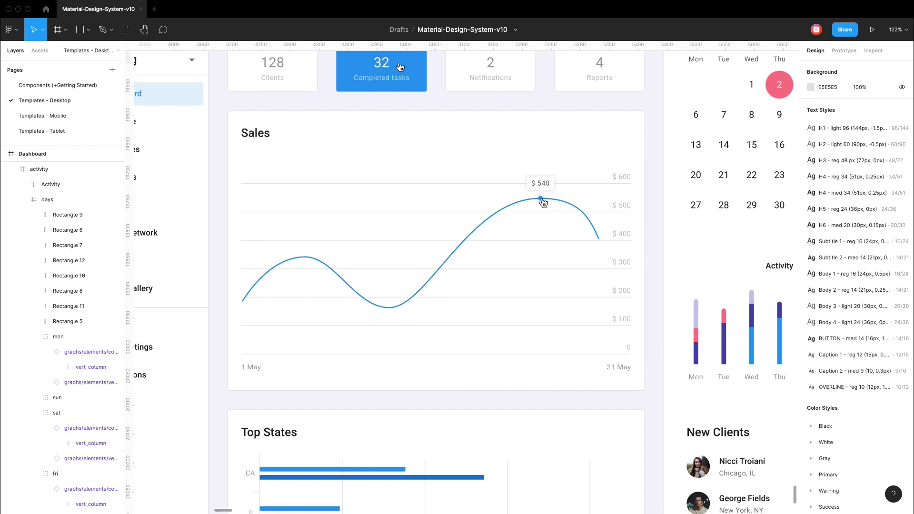
pyautogui.click(372, 125)
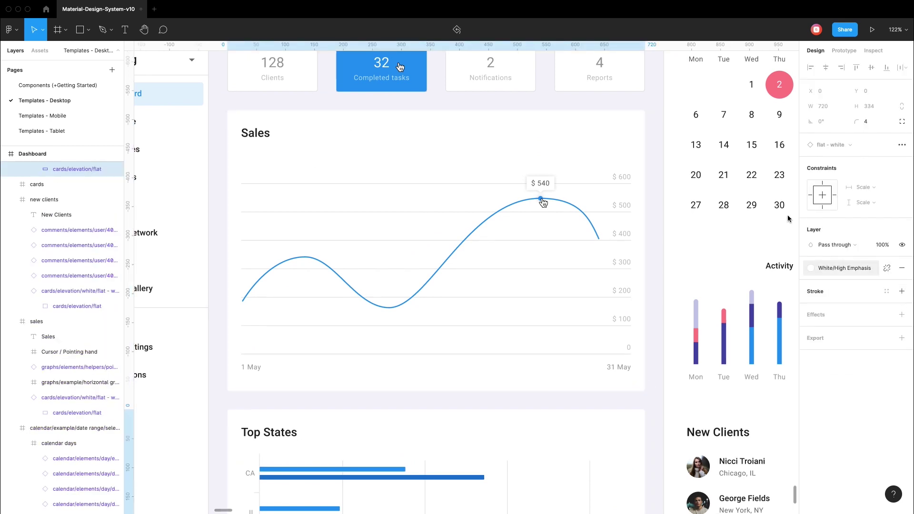
pyautogui.scroll(3, 646, 385)
pyautogui.click(621, 119)
pyautogui.keyDown('shift'); pyautogui.click(512, 119); pyautogui.keyUp('shift')
pyautogui.keyDown('shift'); pyautogui.click(294, 119); pyautogui.keyUp('shift')
pyautogui.click(902, 307)
pyautogui.scroll(-2, 549, 62)
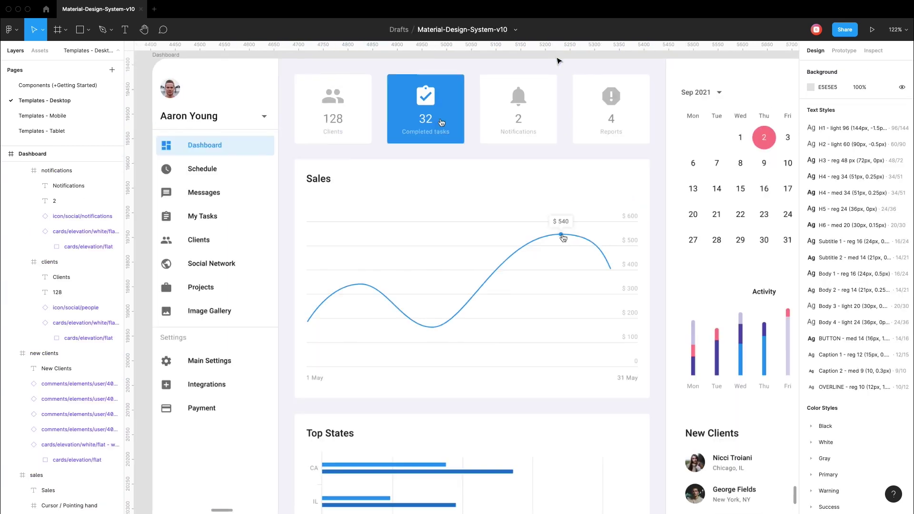
pyautogui.scroll(3, 476, 143)
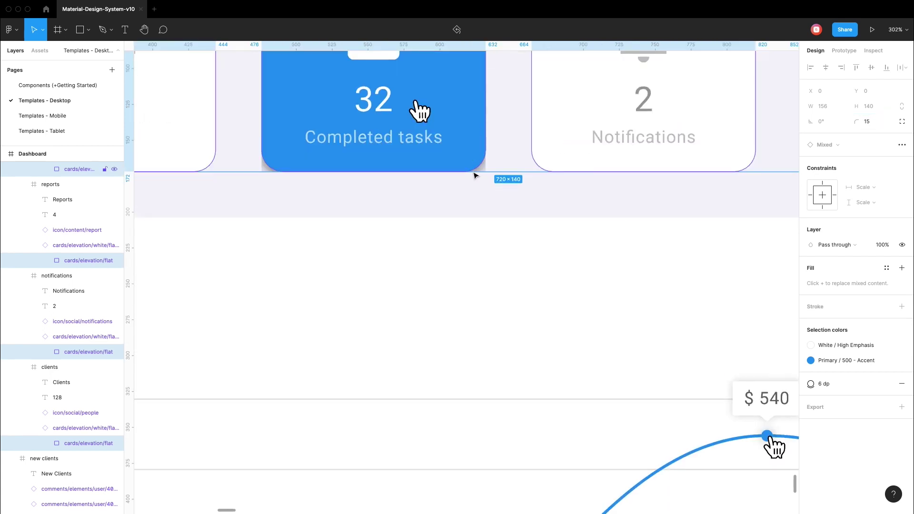
pyautogui.scroll(-5, 780, 187)
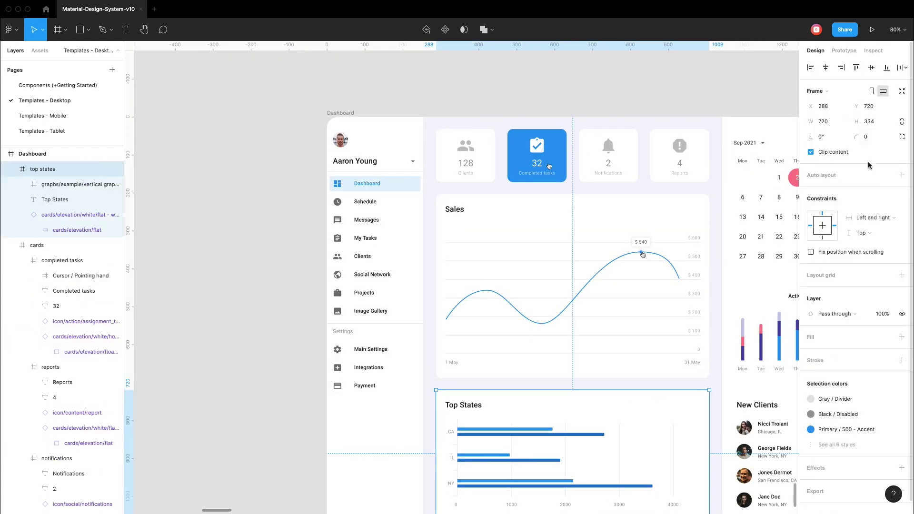
pyautogui.scroll(2, 241, 194)
# Turn the Completed tasks icon and text pink and its background pale pink
pyautogui.click(425, 105)
pyautogui.moveTo(425, 105); pyautogui.dragTo(445, 136)
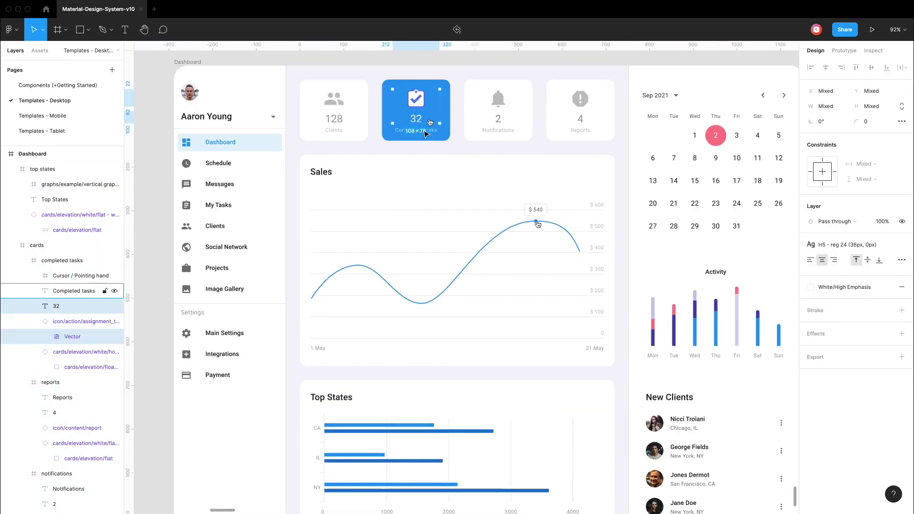
pyautogui.press('i')
pyautogui.click(715, 135)
pyautogui.click(446, 91)
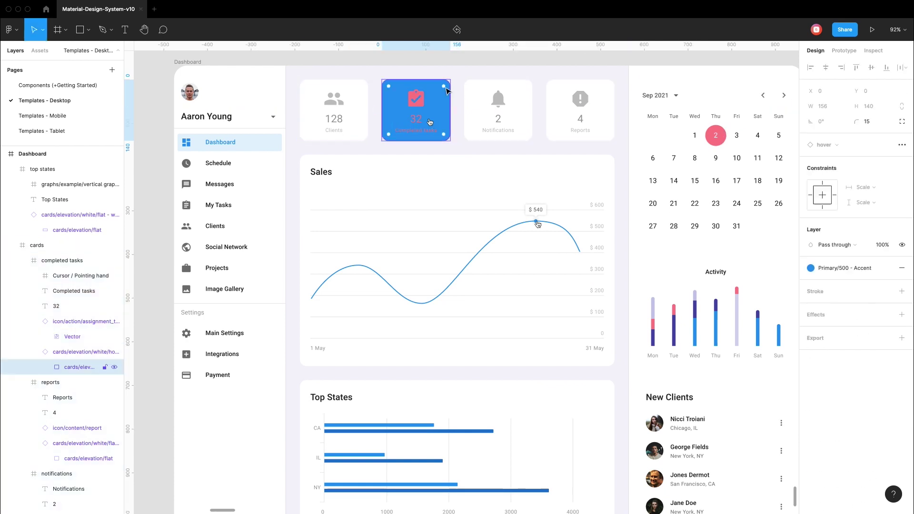
pyautogui.hotkey('ctrl', 'v')
pyautogui.click(520, 65)
pyautogui.scroll(-3, 520, 65)
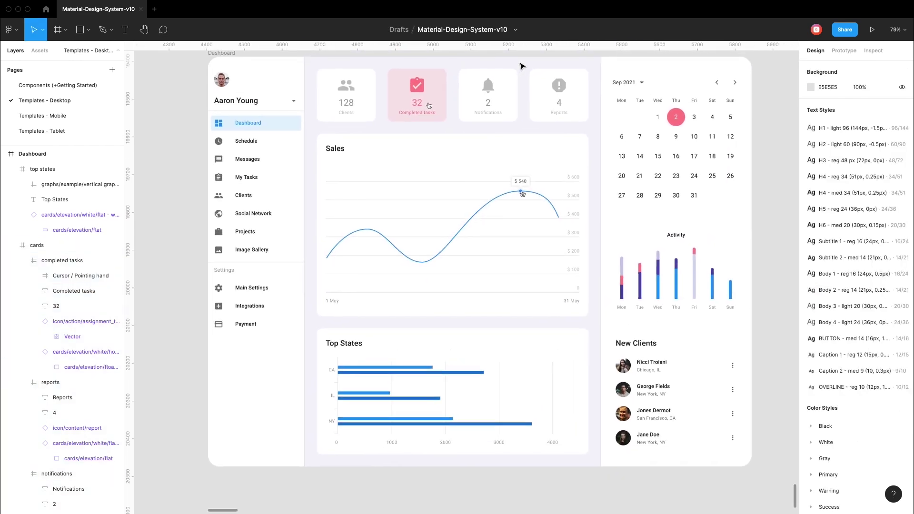
pyautogui.click(475, 351)
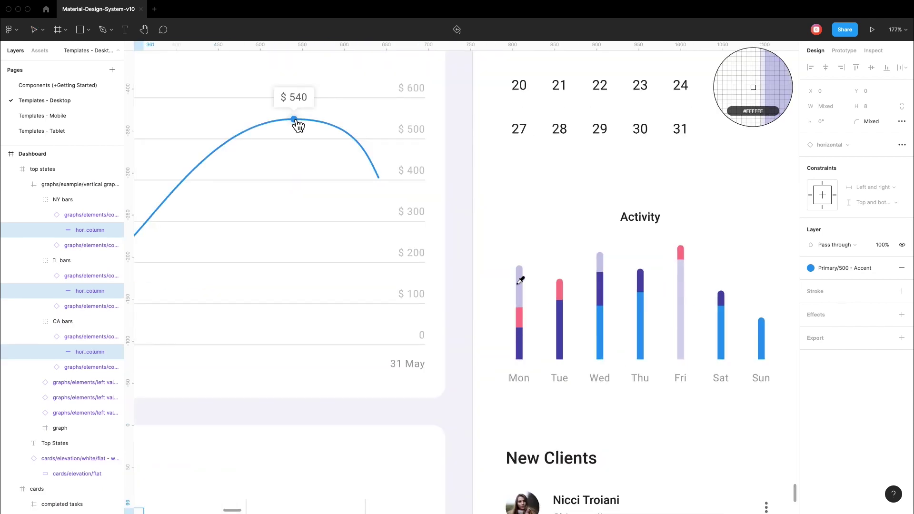
# Colour the Top States bars: CA dark purple, IL purple, NY pink
pyautogui.scroll(2, 427, 323)
pyautogui.keyDown('ctrl'); pyautogui.click(340, 348); pyautogui.keyUp('ctrl')
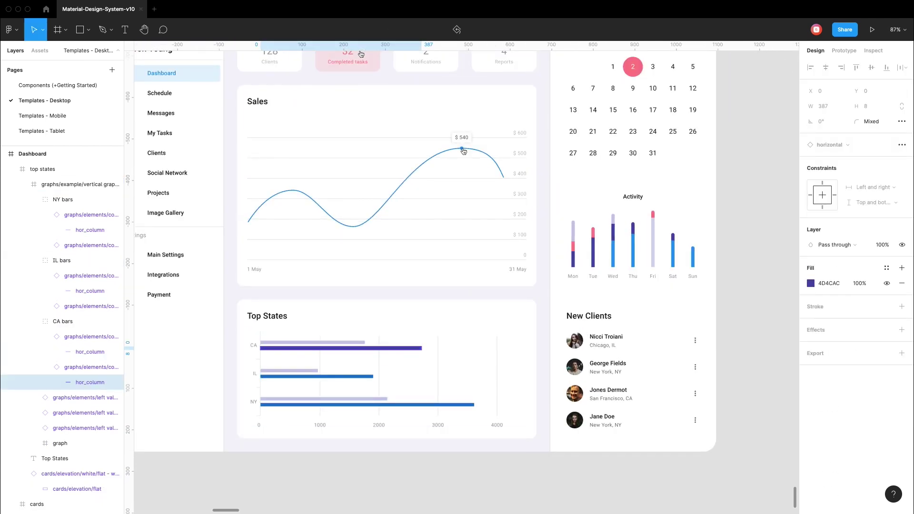
pyautogui.hotkey('shift', 'Tab')
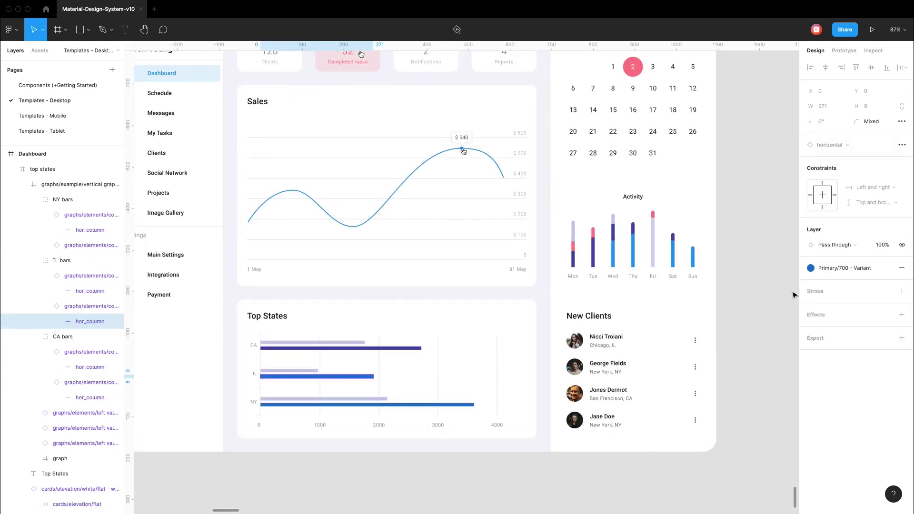
pyautogui.click(432, 322)
pyautogui.press('Escape')
pyautogui.hotkey('shift', '1')
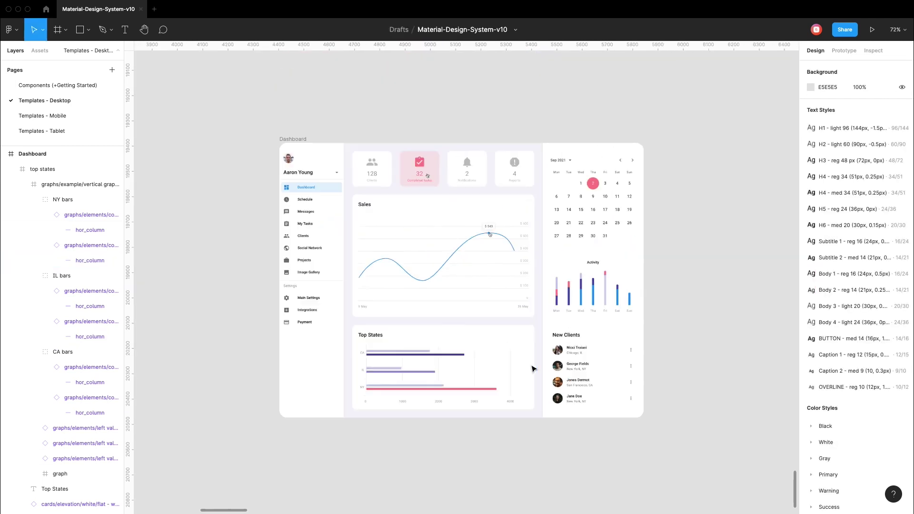
pyautogui.scroll(-1, 533, 369)
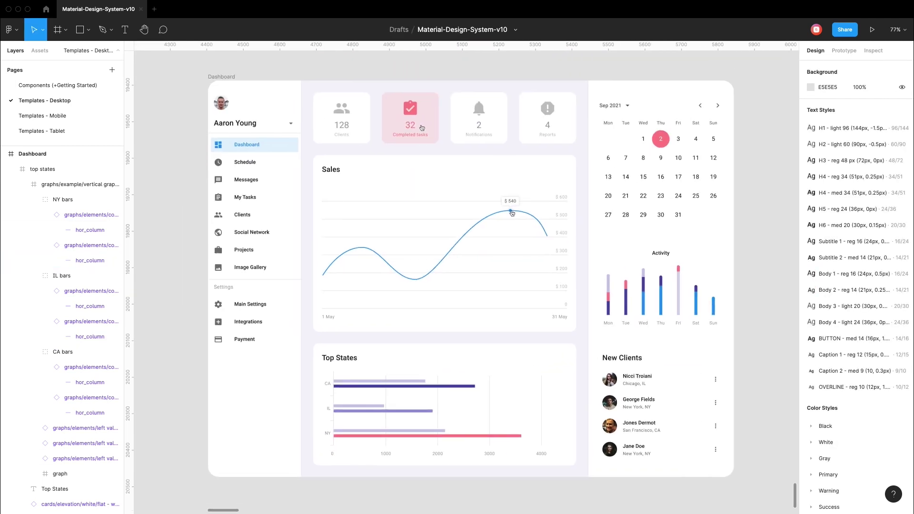
# Give the Sales curve a weight-3 linear gradient stroke with an FF808B stop at the peak
pyautogui.keyDown('ctrl'); pyautogui.click(438, 276); pyautogui.keyUp('ctrl')
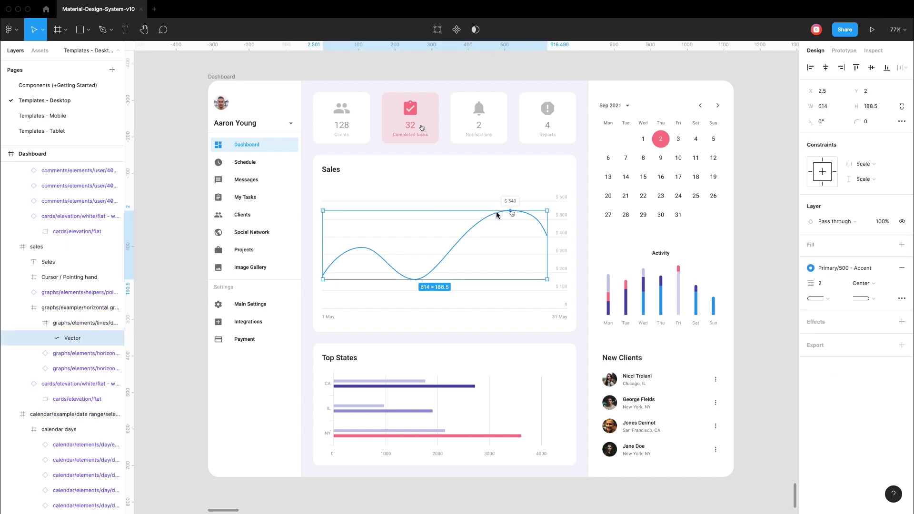
pyautogui.hotkey('shift', '2')
pyautogui.press('Return')
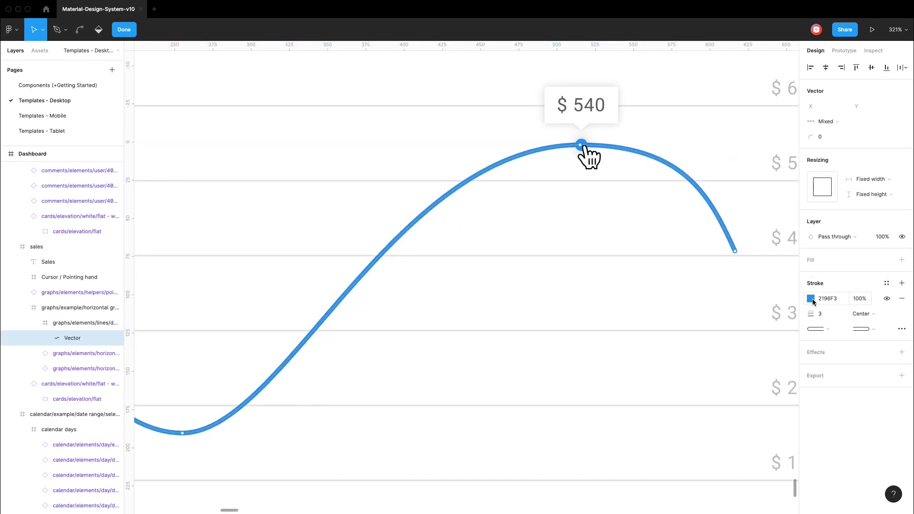
pyautogui.click(810, 298)
pyautogui.scroll(-5, 435, 56)
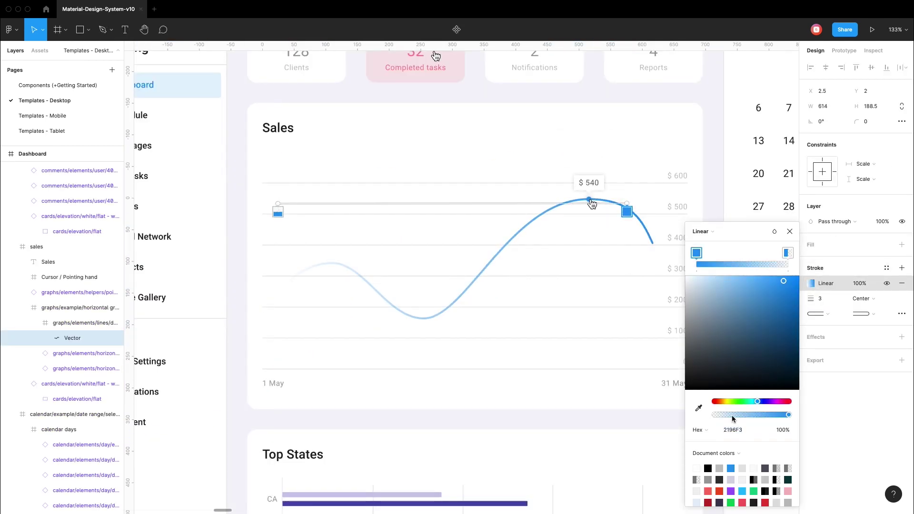
pyautogui.click(698, 408)
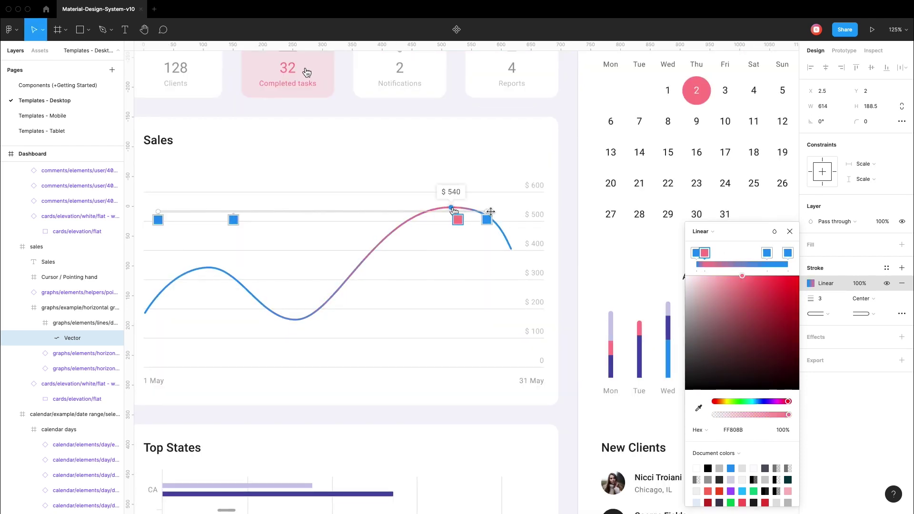
pyautogui.press('Escape')
pyautogui.scroll(5, 453, 211)
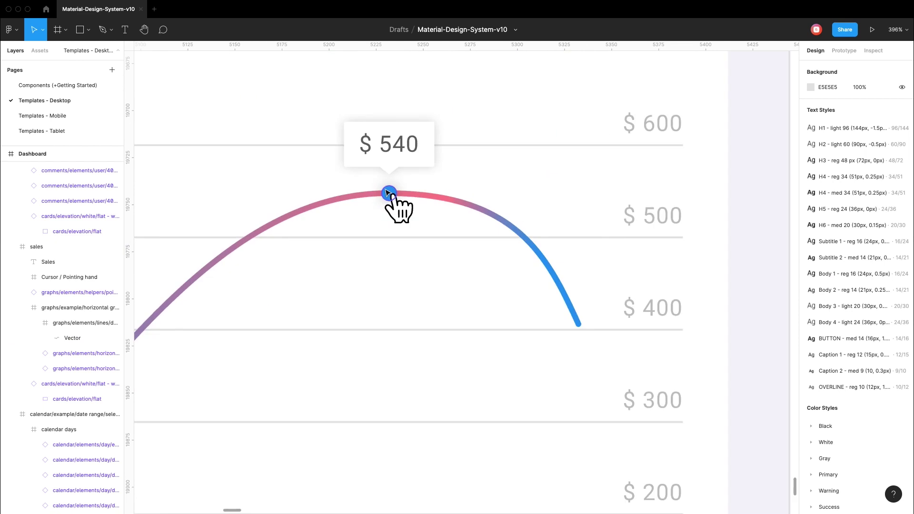
# Colour the peak marker dot pink to match the curve
pyautogui.keyDown('ctrl'); pyautogui.click(399, 204); pyautogui.keyUp('ctrl')
pyautogui.scroll(-5, 398, 204)
pyautogui.press('i')
pyautogui.press('Escape')
pyautogui.scroll(10, 548, 252)
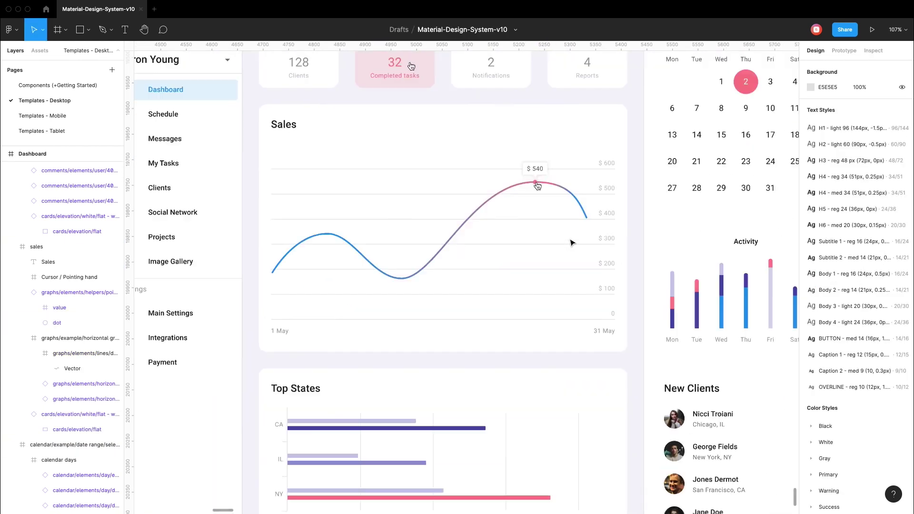
# Set the tooltip box's corner radius to 3
pyautogui.keyDown('ctrl'); pyautogui.click(476, 109); pyautogui.keyUp('ctrl')
pyautogui.click(869, 122)
pyautogui.write('373')
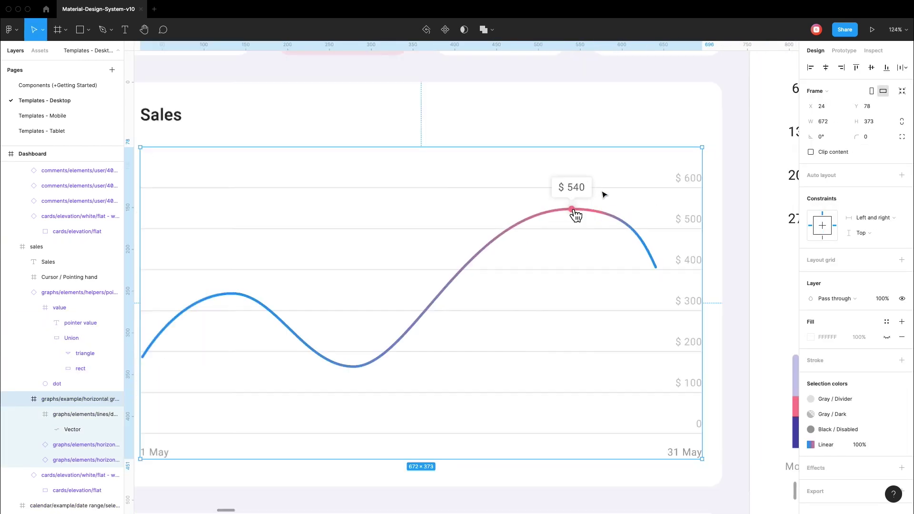
pyautogui.scroll(-15, 724, 141)
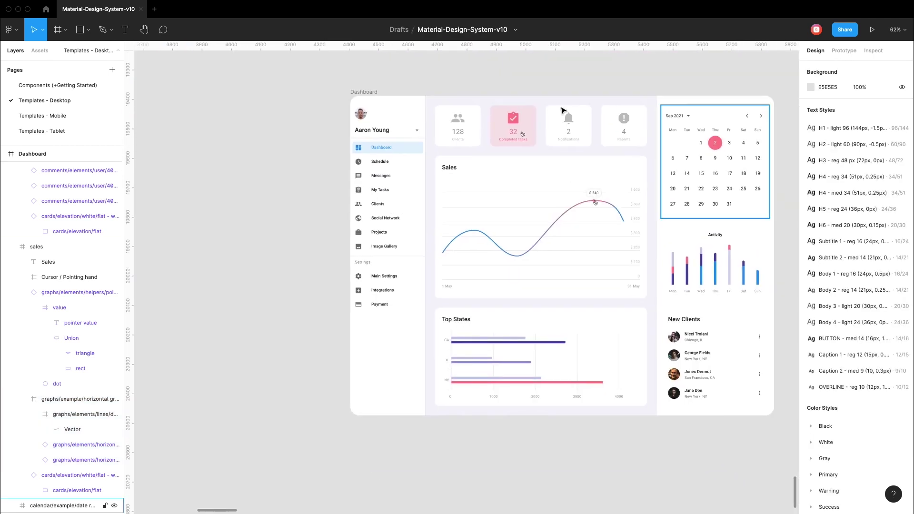
# Clear the selection, browse the Components page, then return to Templates - Desktop
pyautogui.click(487, 331)
pyautogui.click(230, 265)
pyautogui.scroll(-2, 231, 265)
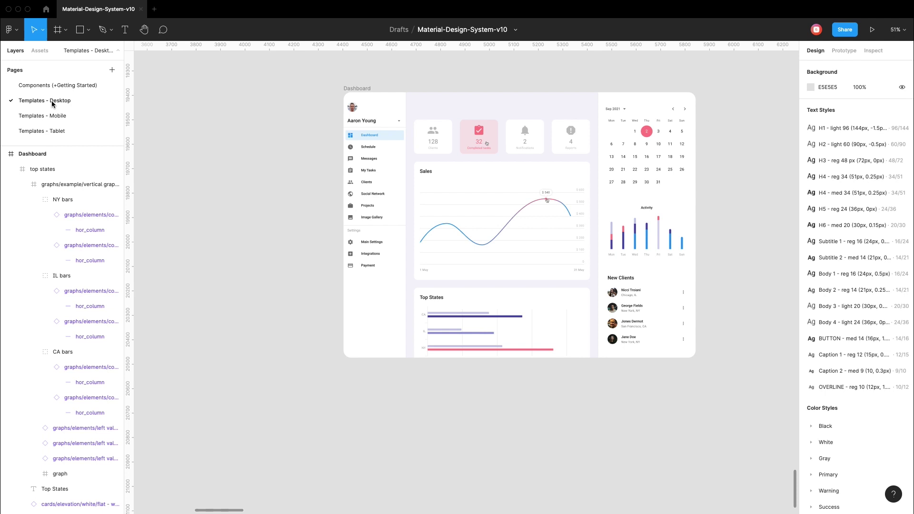
pyautogui.click(57, 85)
pyautogui.scroll(-5, 353, 272)
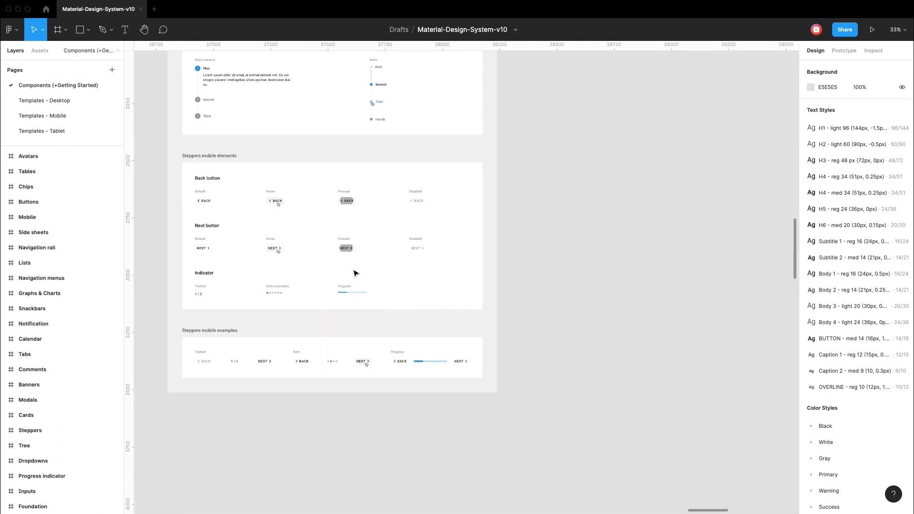
pyautogui.press('n')
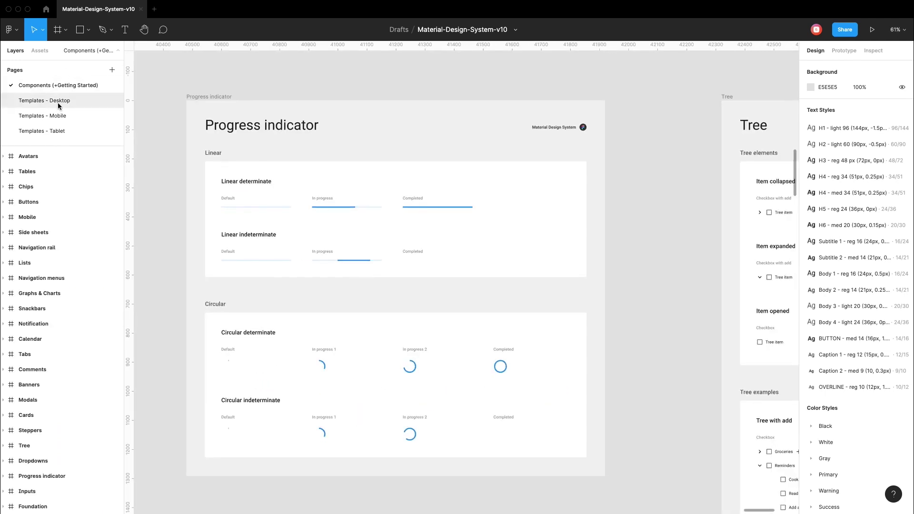
pyautogui.click(59, 100)
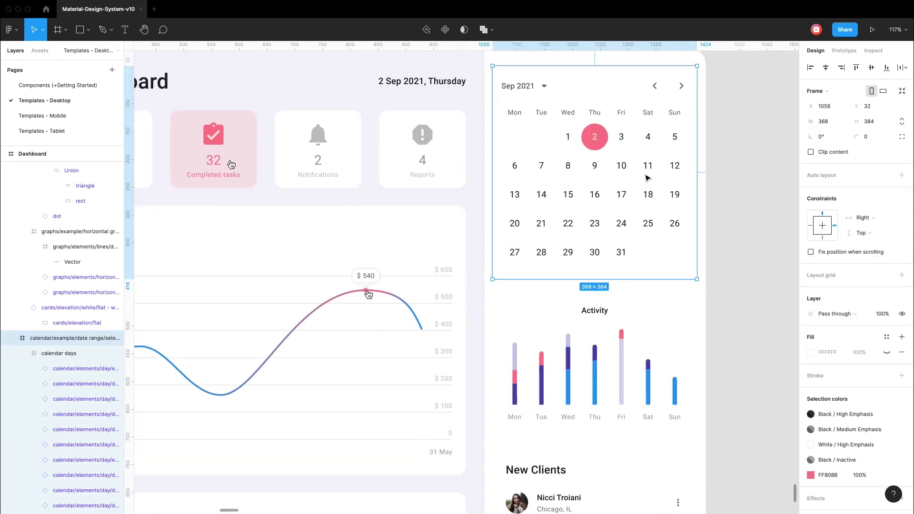
# Zoom in on the calendar and hide the Dashboard navigation highlight rectangle
pyautogui.click(581, 411)
pyautogui.hotkey('shift', '2')
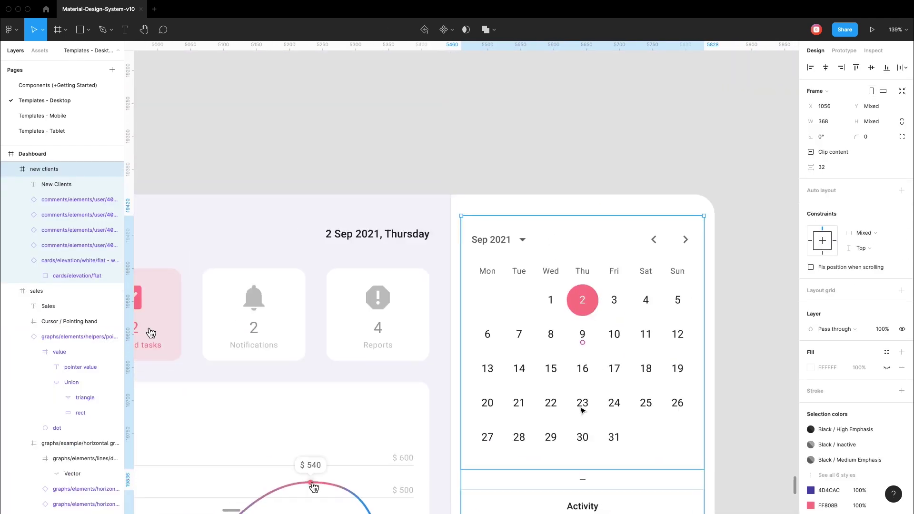
pyautogui.scroll(3, 581, 410)
pyautogui.scroll(-5, 626, 271)
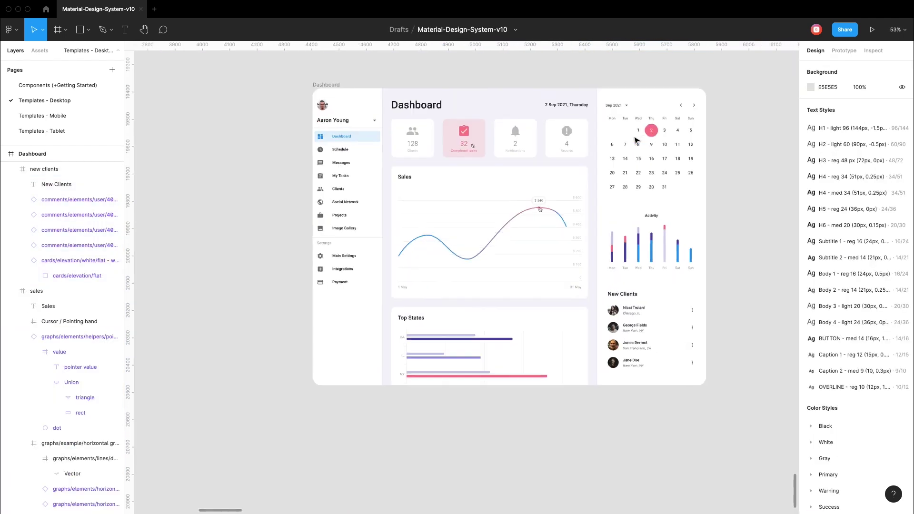
pyautogui.scroll(1, 347, 133)
pyautogui.click(348, 136)
pyautogui.hotkey('ctrl', 'shift', 'h')
pyautogui.scroll(2, 348, 137)
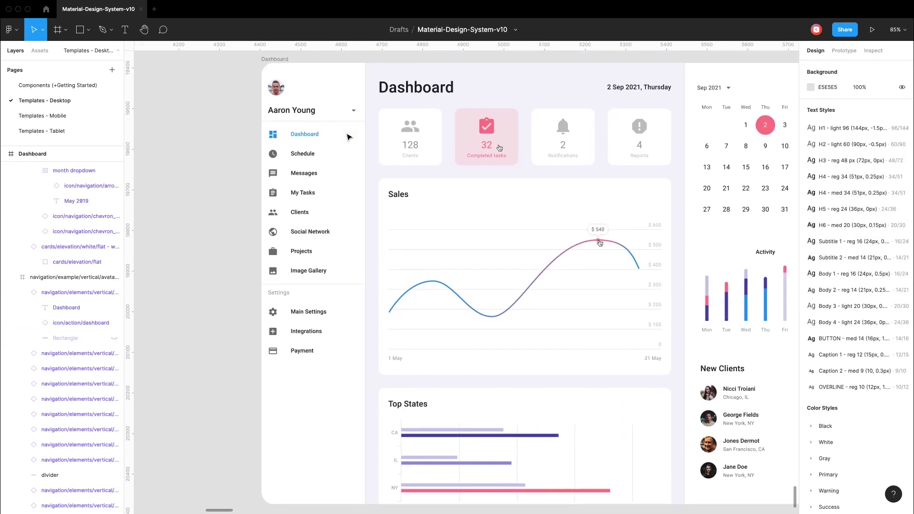
# Set the Dashboard navigation label's text colour to black
pyautogui.click(312, 121)
pyautogui.click(827, 325)
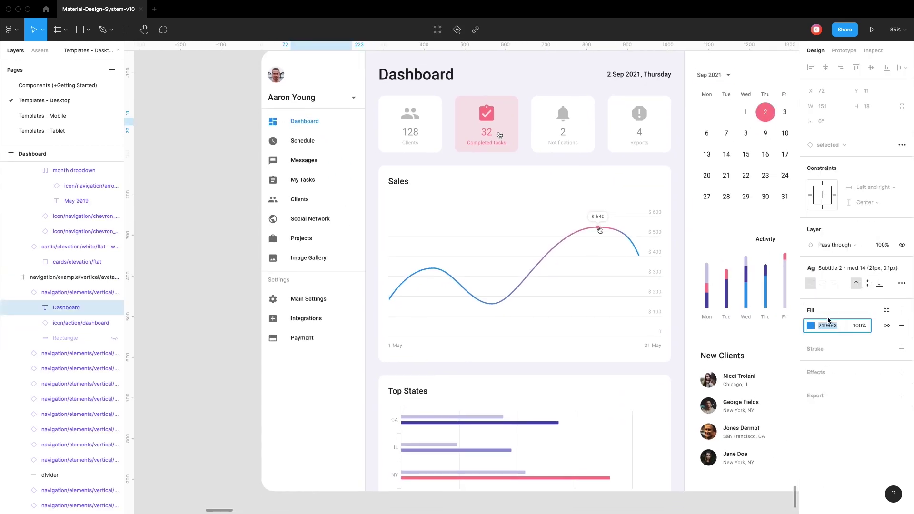
pyautogui.press('Return')
pyautogui.press('Escape')
pyautogui.scroll(-5, 232, 180)
pyautogui.scroll(2, 232, 180)
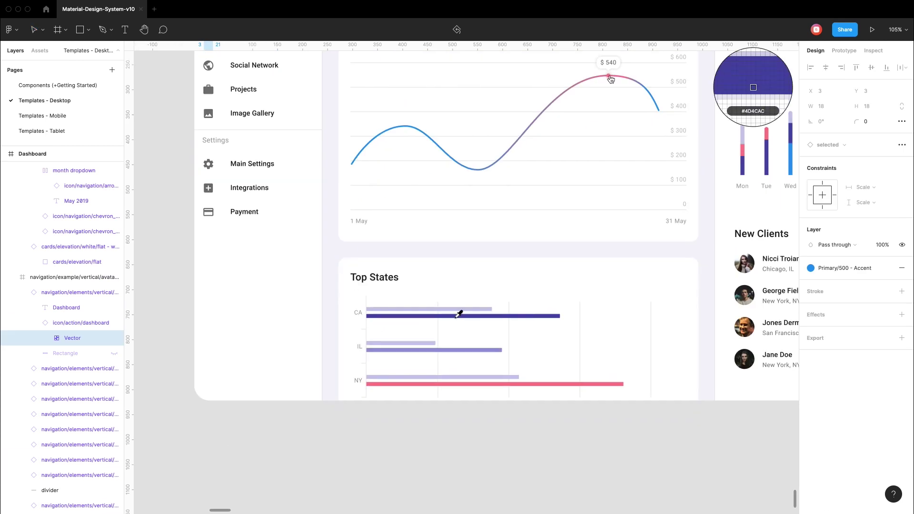
pyautogui.scroll(5, 232, 180)
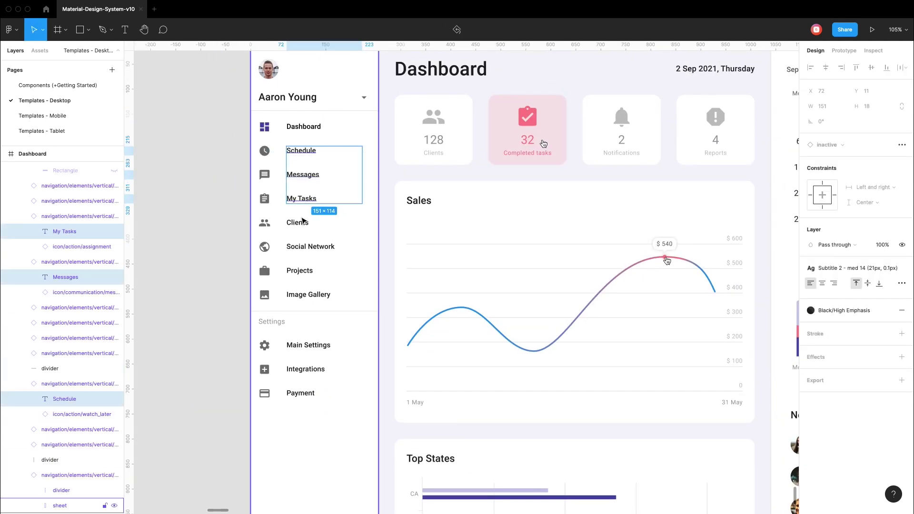
# Grey out the inactive sidebar labels and icons with fill BBC0D7
pyautogui.moveTo(366, 143)
pyautogui.mouseDown()
pyautogui.moveTo(302, 295)
pyautogui.moveTo(301, 397)
pyautogui.mouseUp()
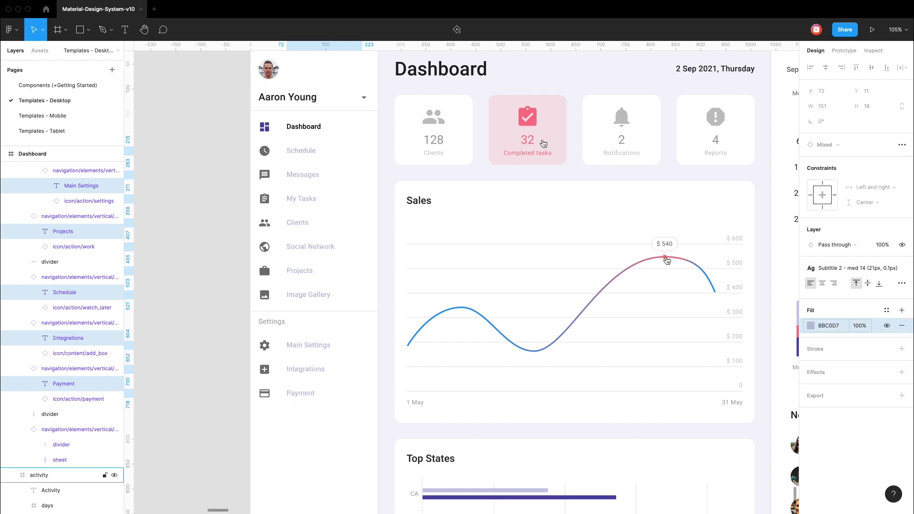
pyautogui.press('Escape')
pyautogui.moveTo(243, 159); pyautogui.dragTo(269, 394)
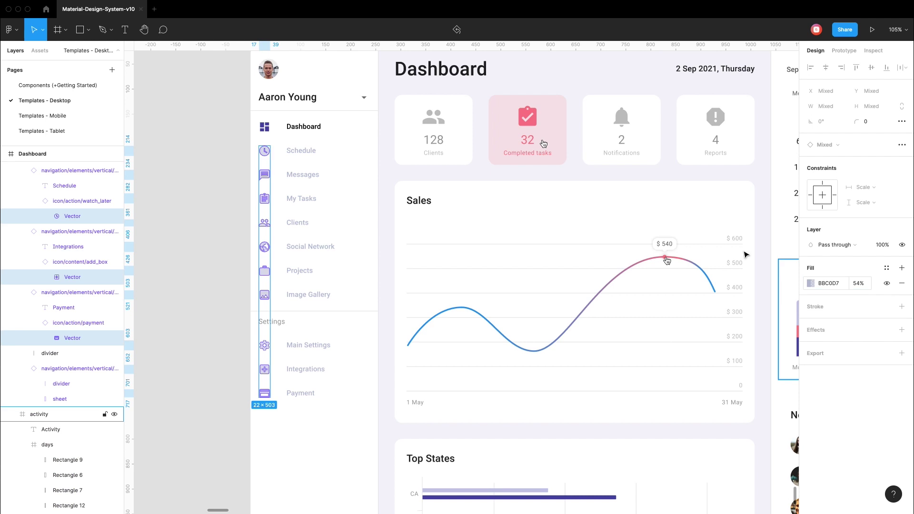
pyautogui.press('Escape')
pyautogui.hotkey('shift', '1')
pyautogui.scroll(5, 292, 108)
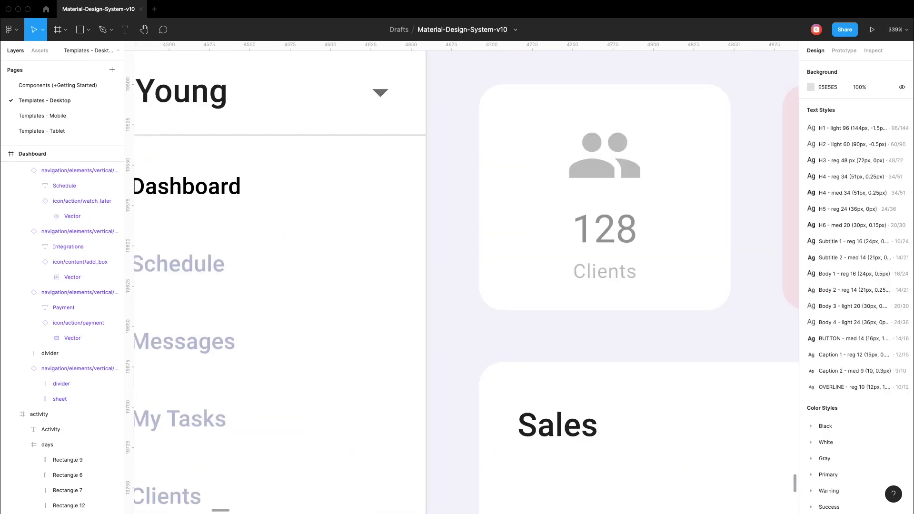
# Draw a purple 4D4CAC indicator bar beside Dashboard with independent corner radii 10
pyautogui.press('r')
pyautogui.moveTo(408, 167); pyautogui.dragTo(407, 205)
pyautogui.click(901, 124)
pyautogui.write('10')
pyautogui.press('Tab')
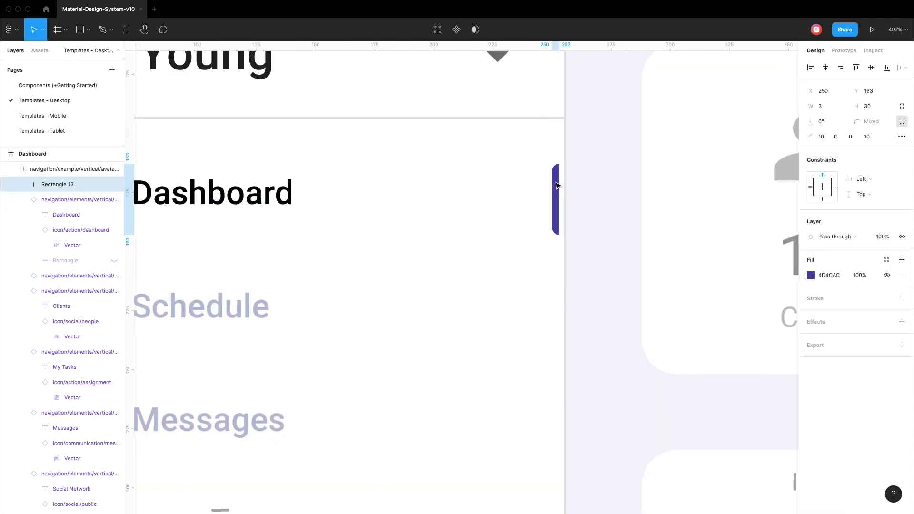
pyautogui.scroll(-10, 563, 182)
pyautogui.scroll(5, 228, 102)
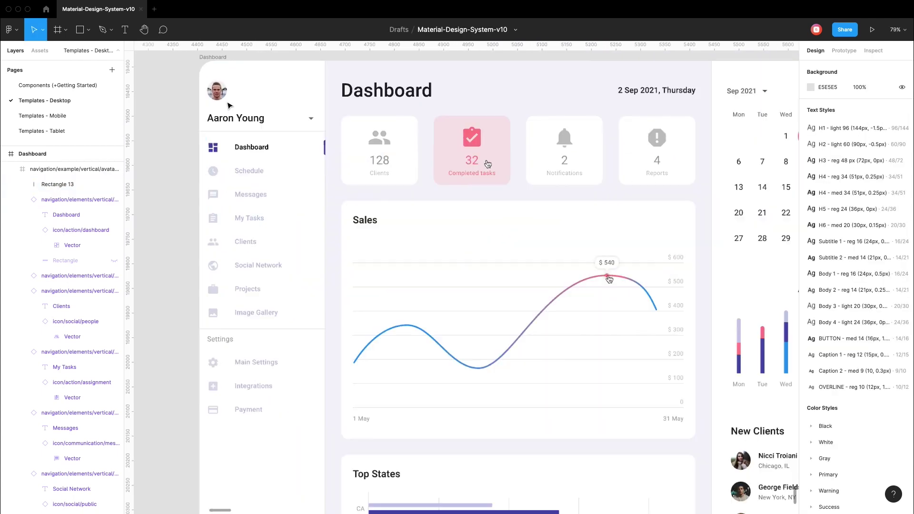
pyautogui.click(210, 95)
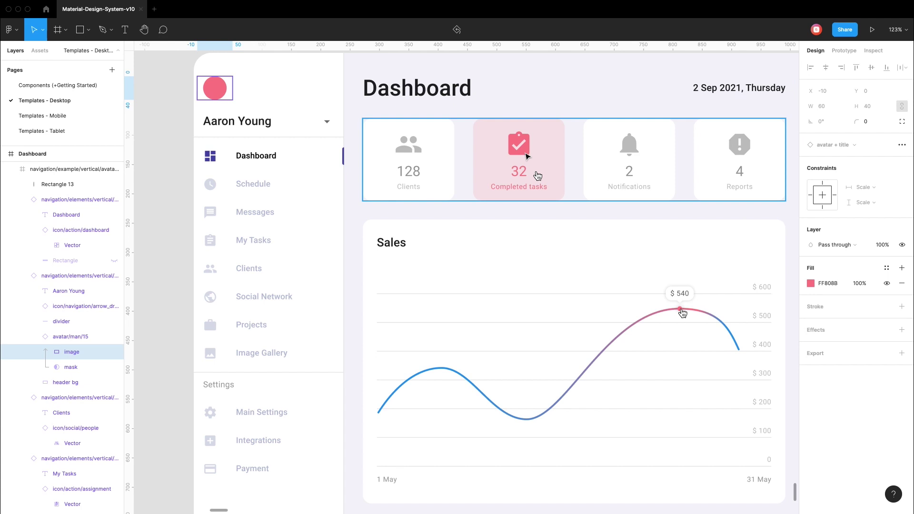
# Copy the pink icon/action/polymer from Components and paste it over the sidebar avatar
pyautogui.click(67, 85)
pyautogui.scroll(10, 373, 187)
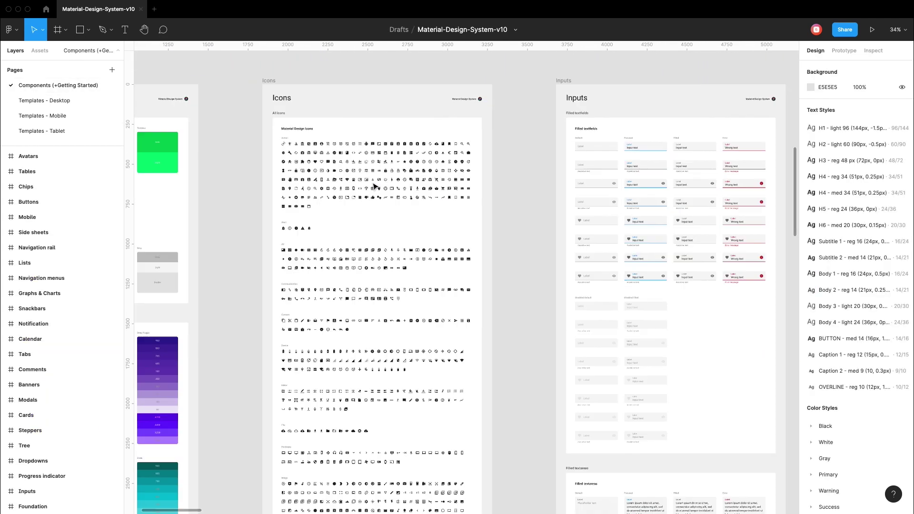
pyautogui.click(465, 181)
pyautogui.hotkey('ctrl', 'c')
pyautogui.click(44, 100)
pyautogui.hotkey('ctrl', 'v')
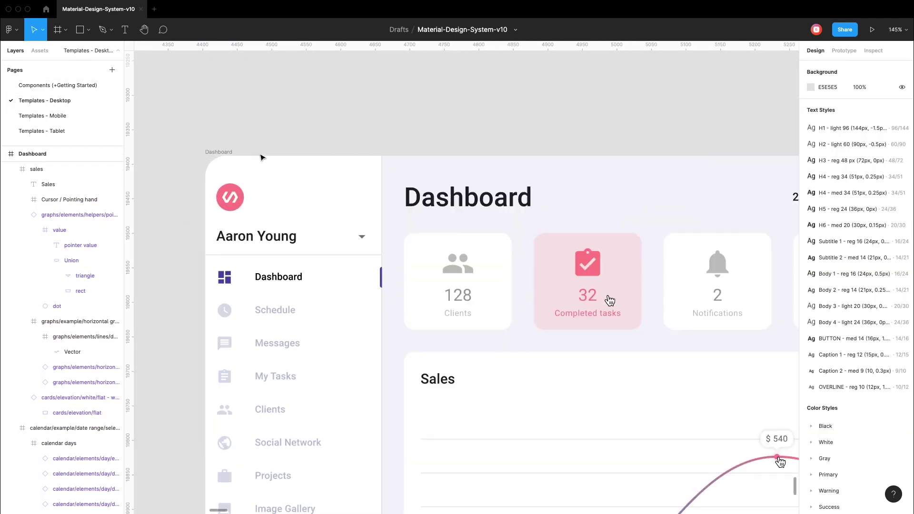
# Add a 'Polymer Company' text label beside the logo from a copied text layer
pyautogui.doubleClick(268, 210)
pyautogui.click(167, 185)
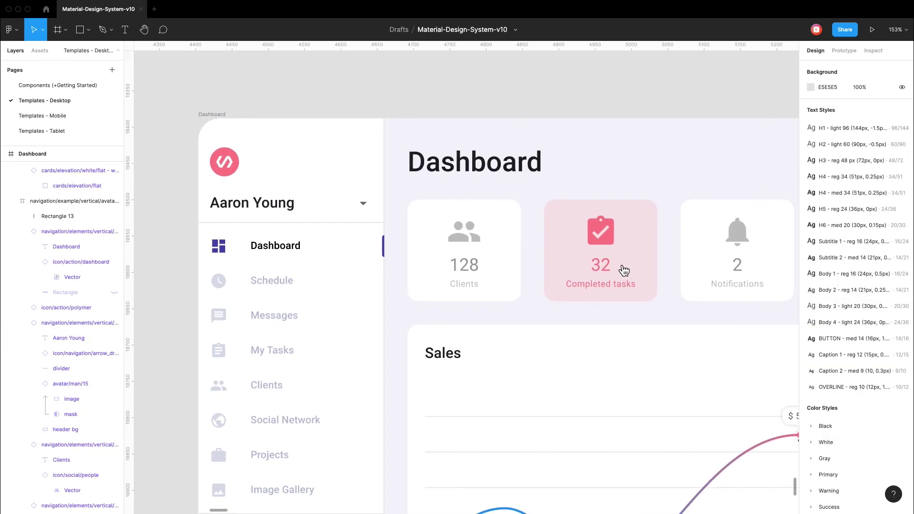
pyautogui.click(273, 248)
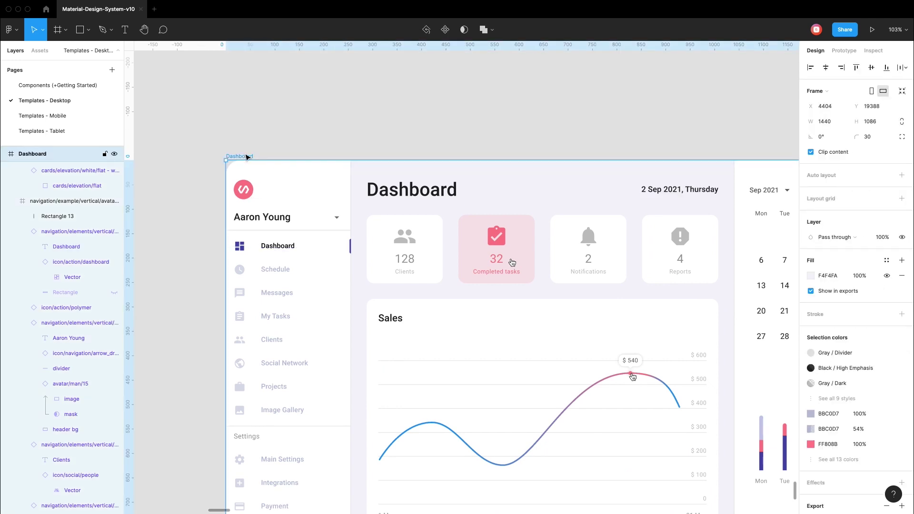
pyautogui.hotkey('ctrl', 'v')
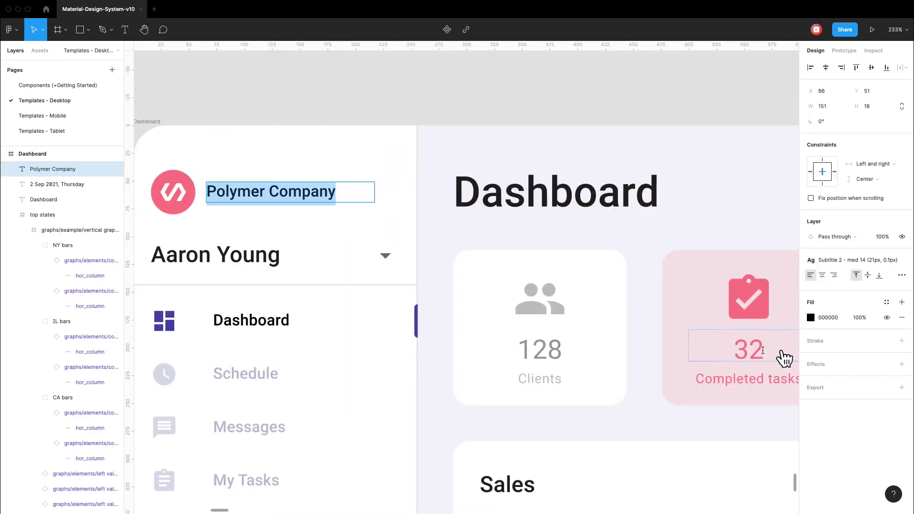
pyautogui.hotkey('ctrl', 'c')
pyautogui.press('Escape')
pyautogui.press('Escape')
pyautogui.hotkey('shift', '1')
# Draw a small pink circle over the sidebar's Messages icon
pyautogui.scroll(5, 288, 221)
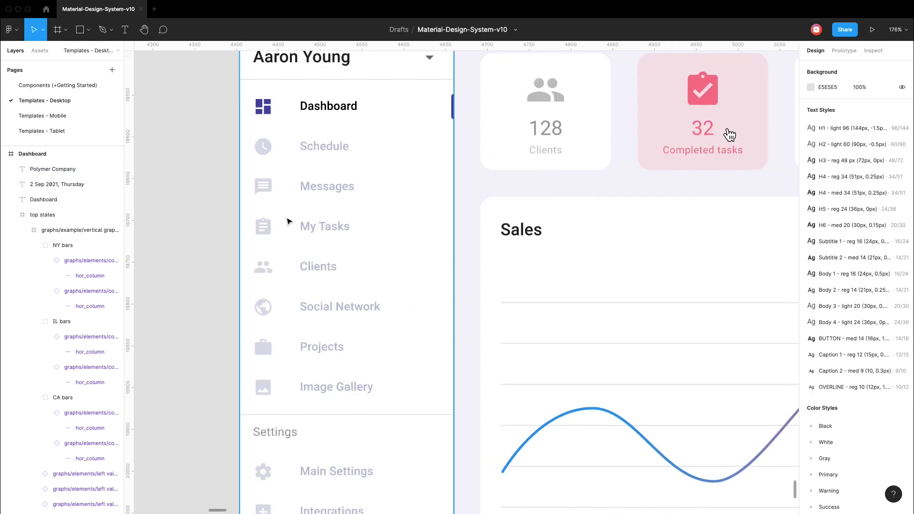
pyautogui.scroll(10, 288, 221)
pyautogui.press('o')
pyautogui.moveTo(246, 175); pyautogui.dragTo(279, 217)
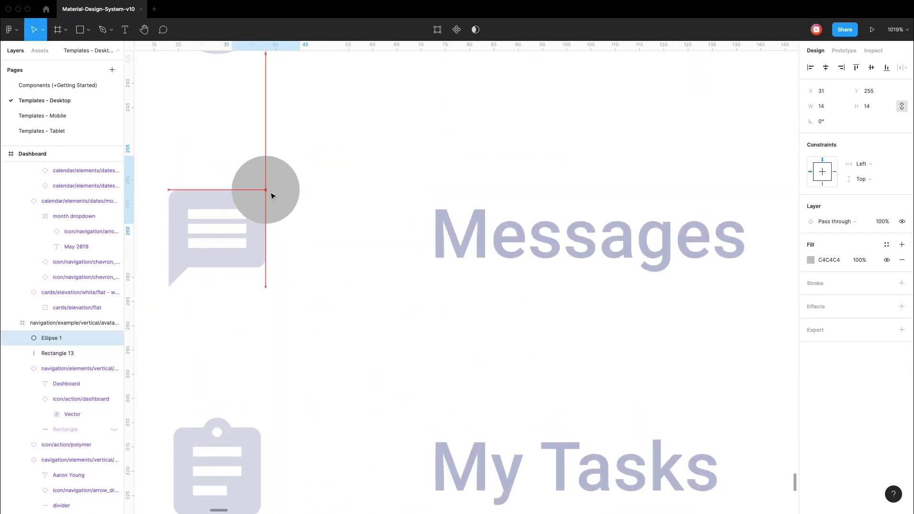
pyautogui.click(180, 174)
pyautogui.scroll(10, 236, 247)
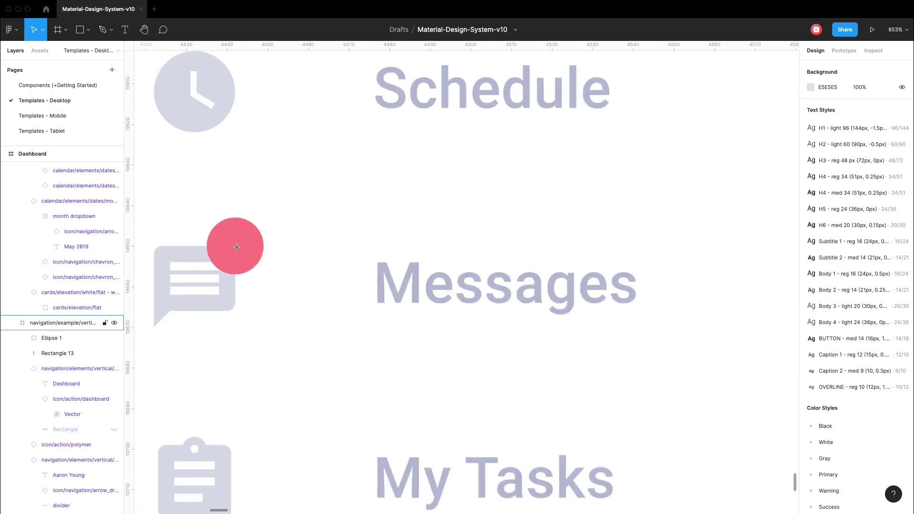
# Put a white number 1 on the pink badge
pyautogui.hotkey('ctrl', 'v')
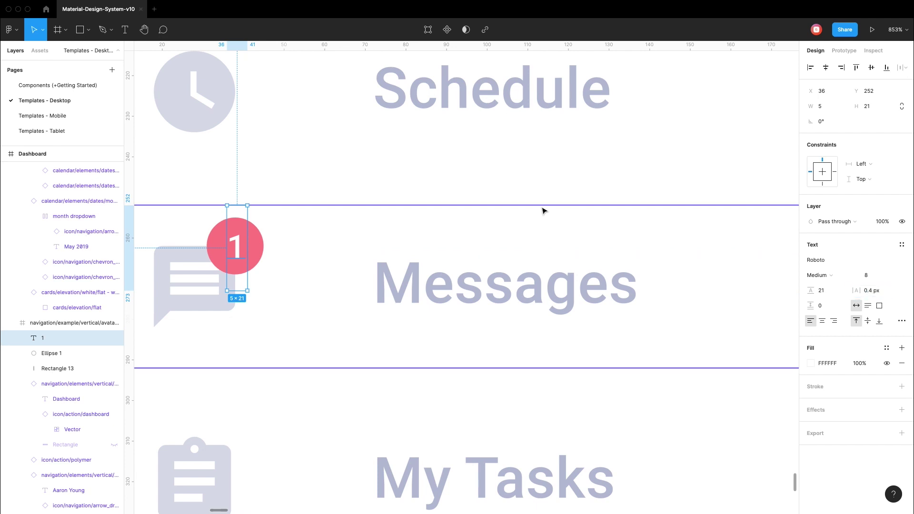
pyautogui.press('Escape')
pyautogui.scroll(-10, 340, 217)
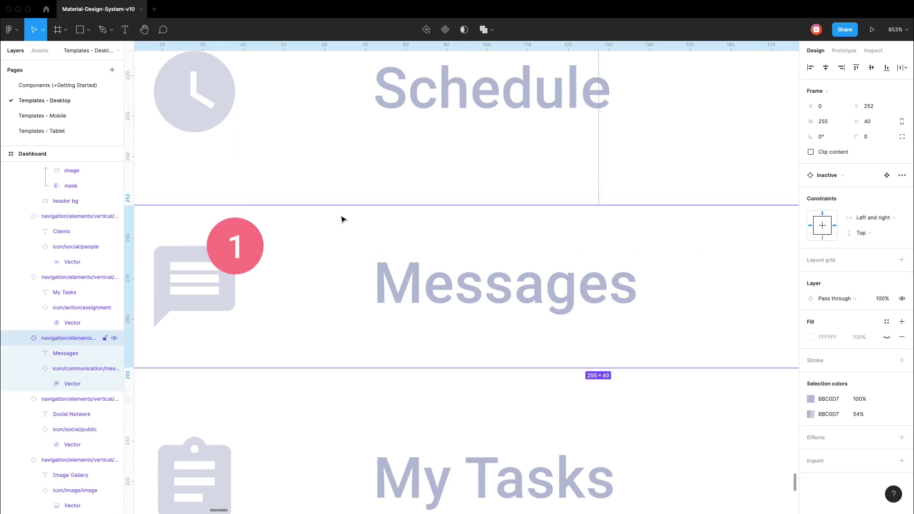
pyautogui.press('Escape')
pyautogui.hscroll(1, 198, 197)
pyautogui.scroll(1, 198, 196)
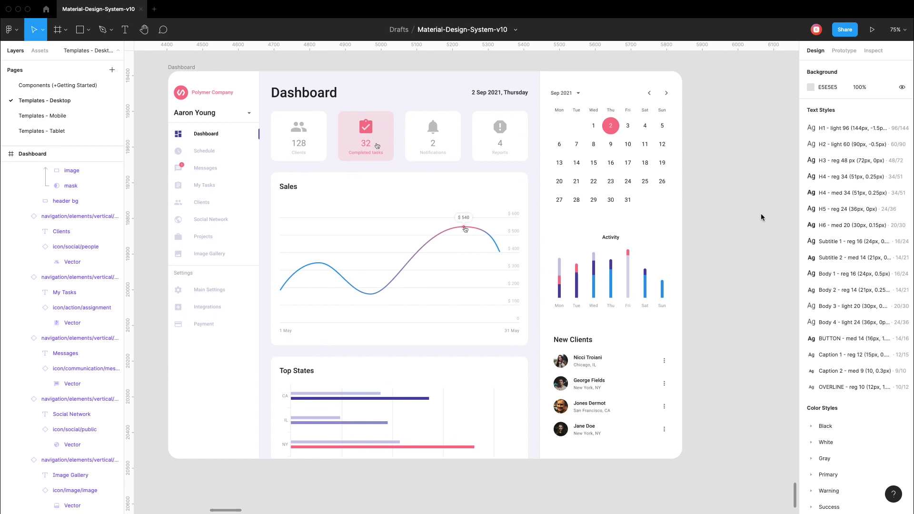
# Copy a Components avatar and place it over the second client's avatar in New Clients
pyautogui.scroll(5, 760, 217)
pyautogui.click(478, 344)
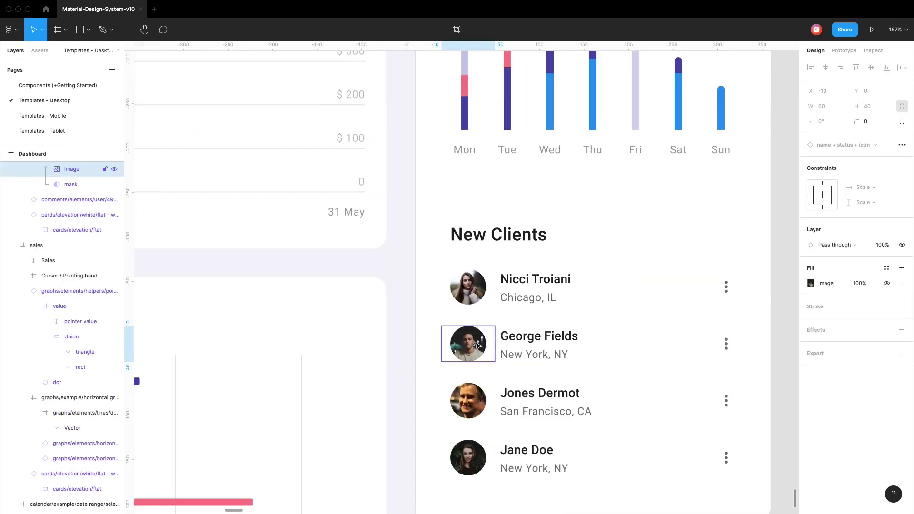
pyautogui.click(57, 86)
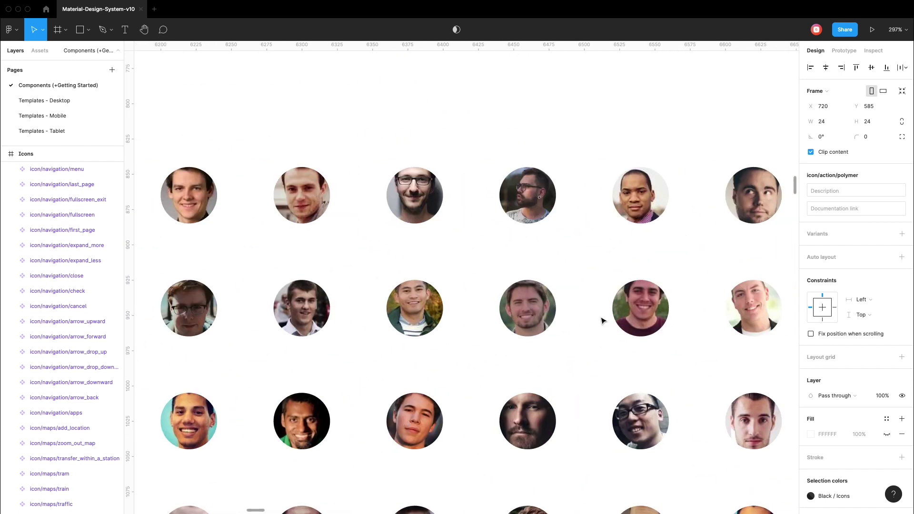
pyautogui.click(45, 100)
pyautogui.hotkey('ctrl', 'v')
pyautogui.moveTo(454, 217); pyautogui.dragTo(455, 361)
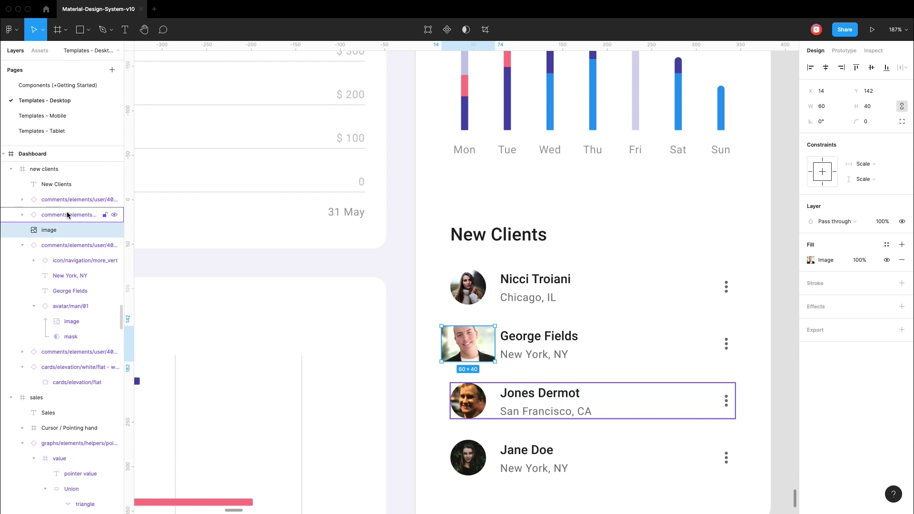
pyautogui.press('Escape')
pyautogui.hotkey('shift', '1')
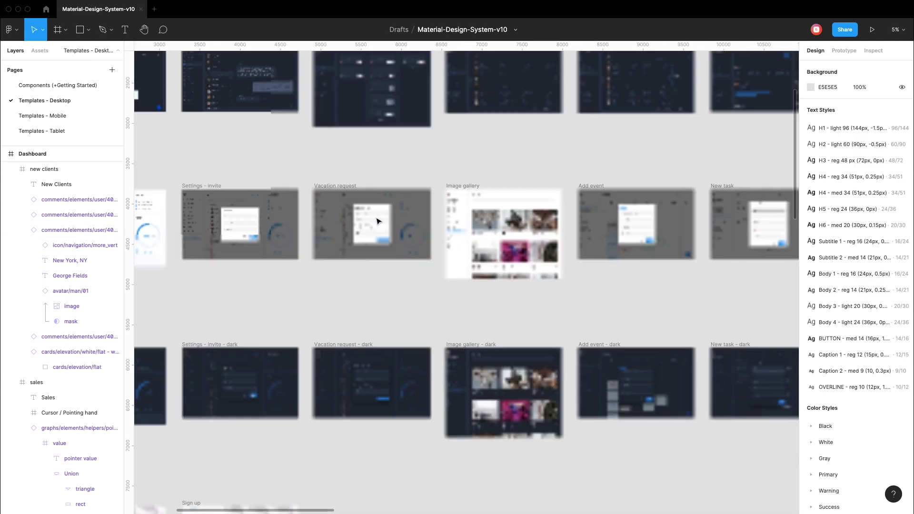
# Paste the Settings screen beside the dashboard and duplicate the Dashboard frame
pyautogui.hotkey('ctrl', 'v')
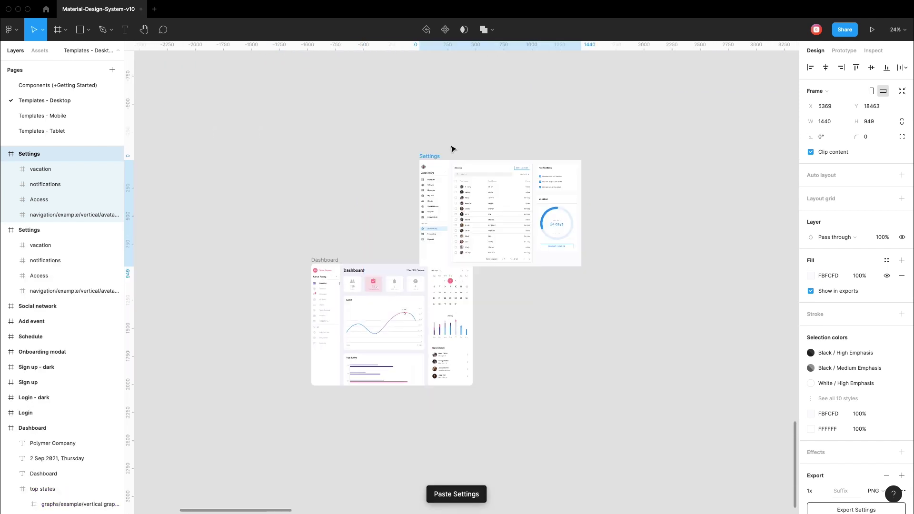
pyautogui.click(38, 428)
pyautogui.hotkey('ctrl', 'd')
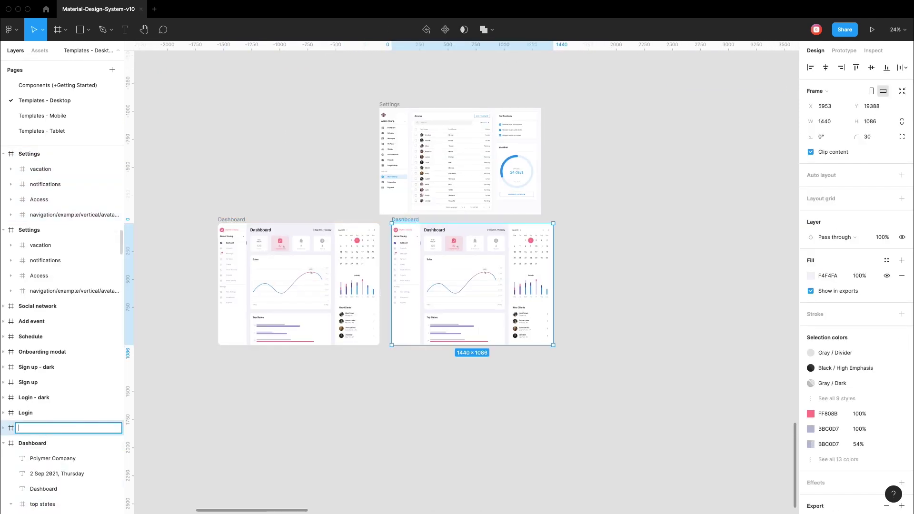
pyautogui.scroll(3, 272, 190)
pyautogui.scroll(5, 394, 383)
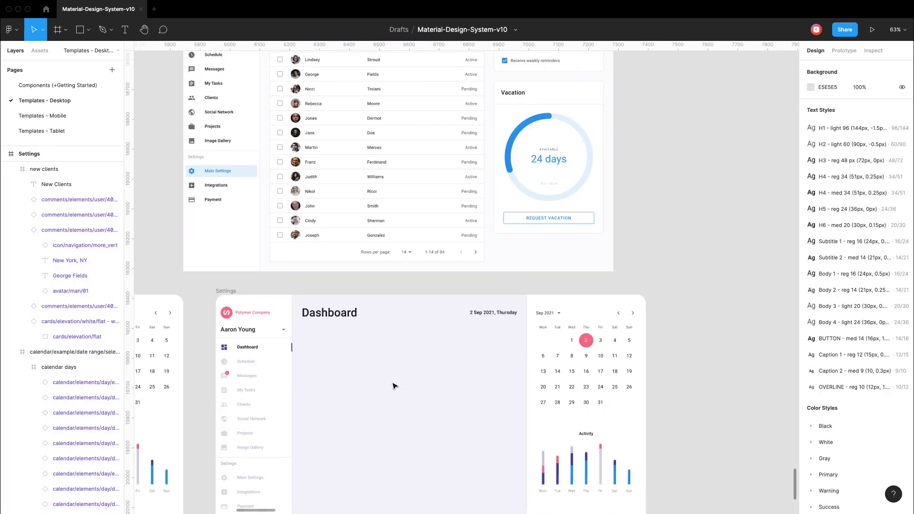
# Change the duplicate's heading from Dashboard to 'Main Settings'
pyautogui.doubleClick(342, 318)
pyautogui.scroll(-3, 342, 318)
pyautogui.press('BackSpace')
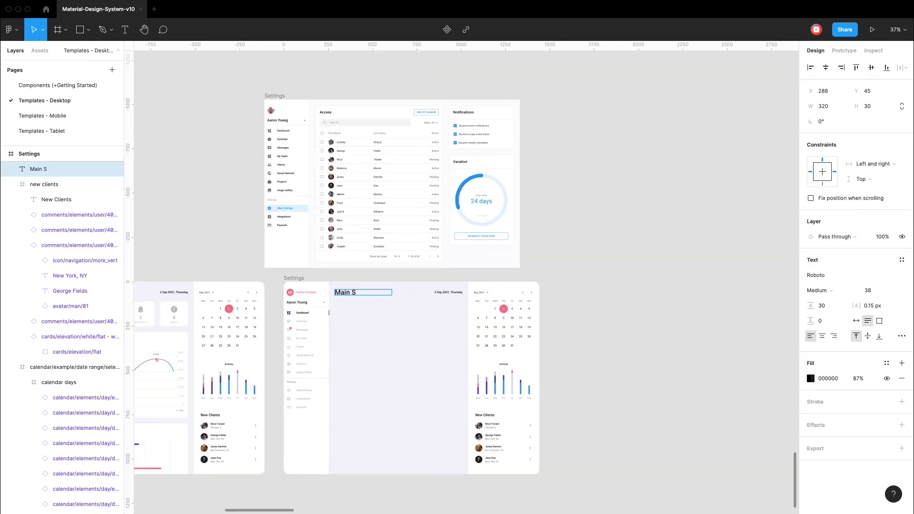
pyautogui.write('ettings')
pyautogui.click(606, 286)
pyautogui.scroll(3, 476, 238)
pyautogui.scroll(-3, 476, 238)
# Copy the Notifications and Vacation cards from Settings into Main Settings' right column
pyautogui.moveTo(552, 119); pyautogui.dragTo(462, 250)
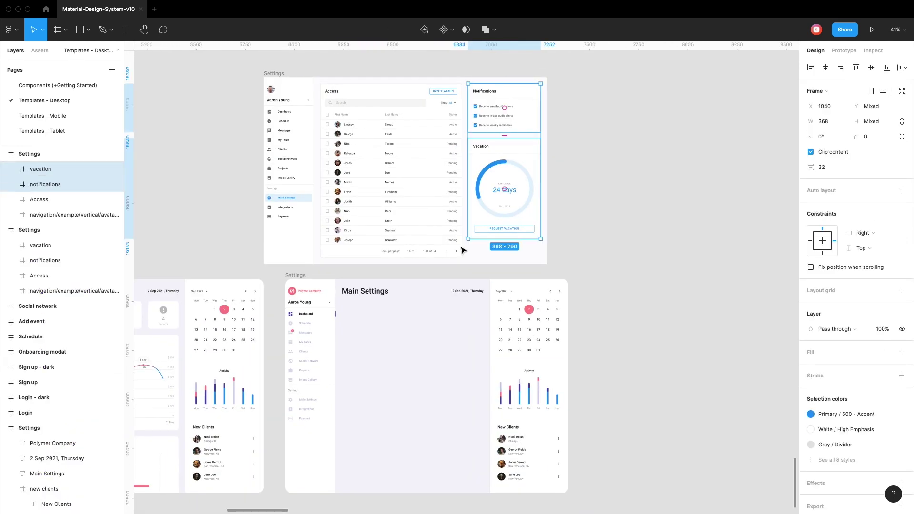
pyautogui.hotkey('ctrl', 'c')
pyautogui.hotkey('ctrl', 'v')
pyautogui.scroll(5, 392, 194)
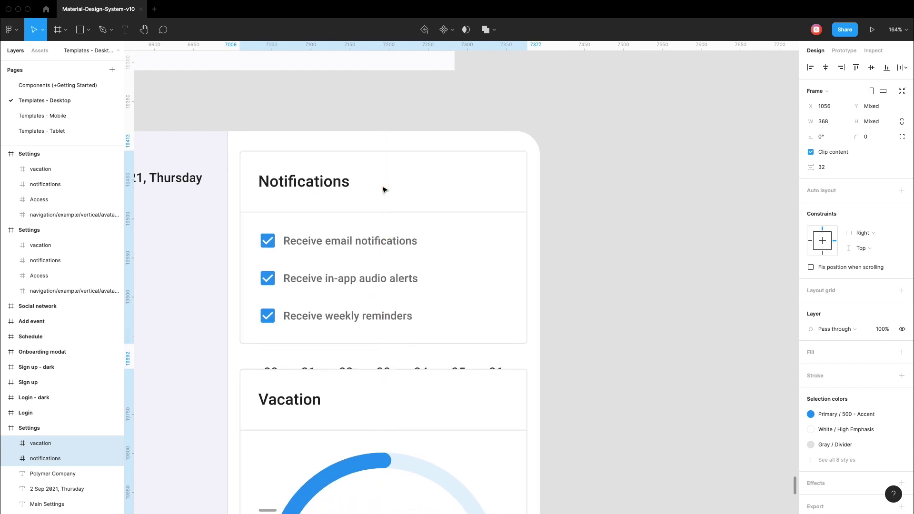
pyautogui.scroll(-5, 385, 190)
pyautogui.scroll(-3, 389, 324)
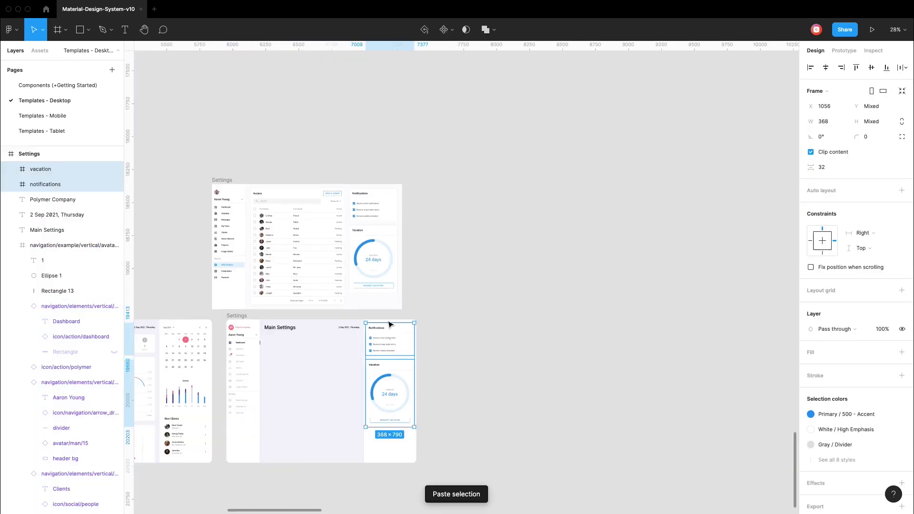
pyautogui.press('Escape')
pyautogui.scroll(3, 415, 356)
pyautogui.scroll(-2, 590, 310)
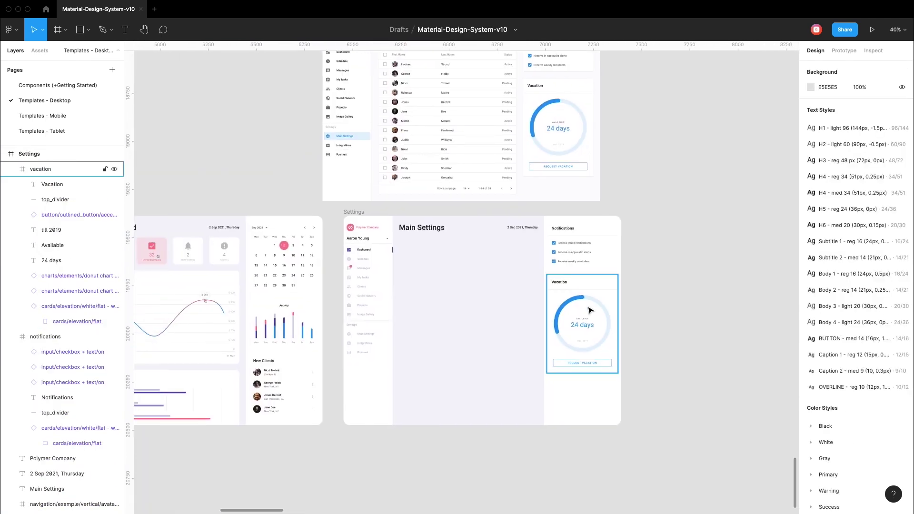
pyautogui.doubleClick(590, 311)
pyautogui.scroll(1, 553, 292)
pyautogui.scroll(3, 393, 289)
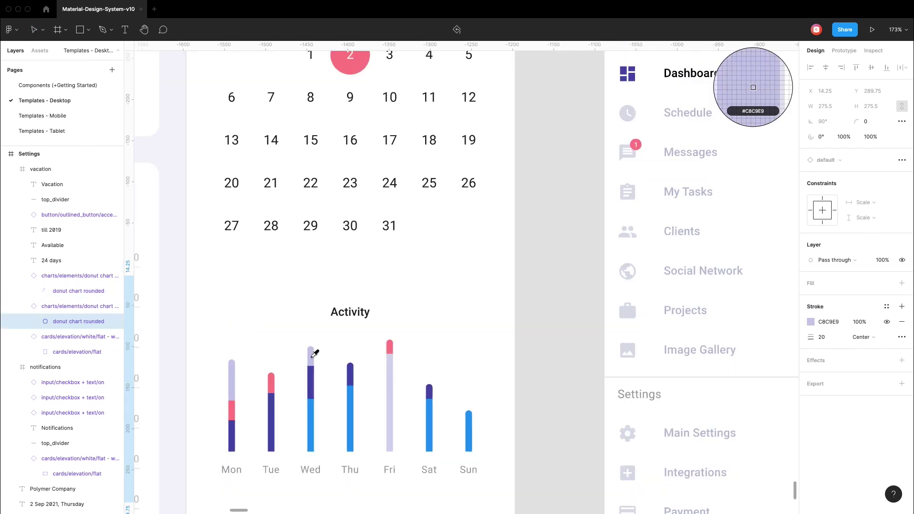
# Make the 24 days label the arc's pink and eyedrop #4D4CAC onto the checkboxes
pyautogui.click(609, 291)
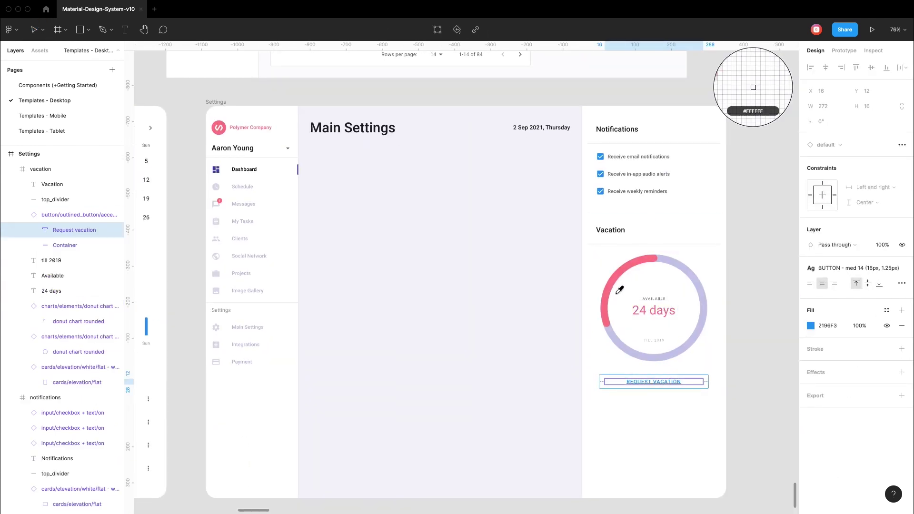
pyautogui.click(753, 315)
pyautogui.scroll(-5, 754, 315)
pyautogui.scroll(5, 662, 218)
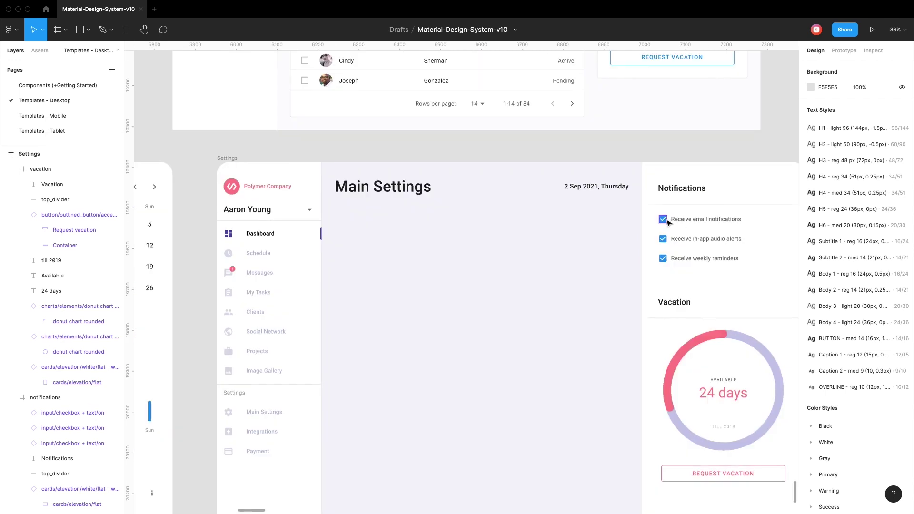
pyautogui.click(663, 219)
pyautogui.click(810, 283)
pyautogui.scroll(-5, 446, 282)
pyautogui.press('i')
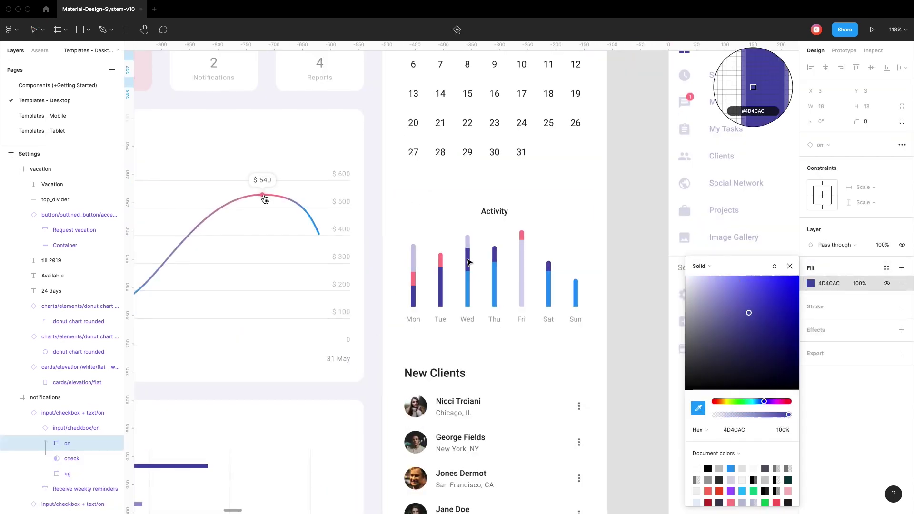
pyautogui.click(755, 62)
pyautogui.press('Escape')
# Draw a placeholder rectangle in the Main Settings frame
pyautogui.scroll(5, 645, 235)
pyautogui.scroll(-5, 645, 235)
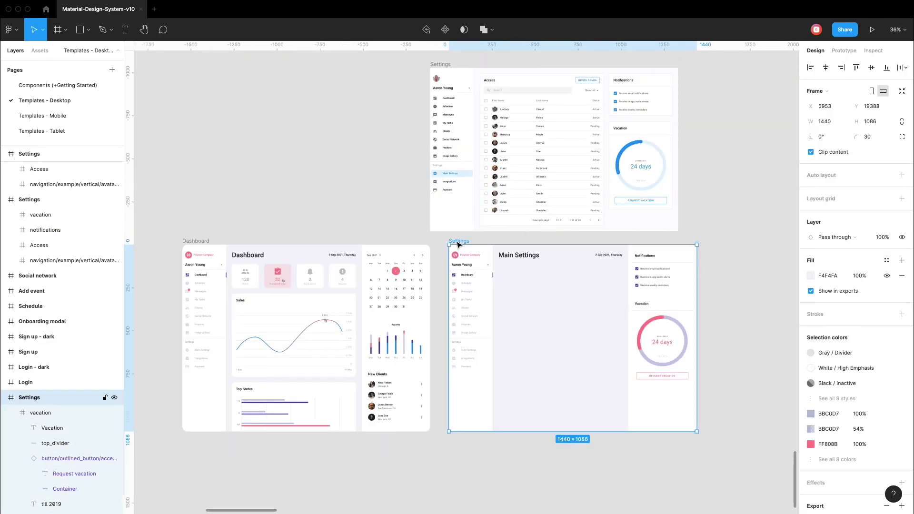
pyautogui.scroll(10, 314, 214)
pyautogui.press('r')
pyautogui.moveTo(295, 178); pyautogui.dragTo(319, 246)
pyautogui.scroll(5, 319, 246)
# Paste the Access user table card into Main Settings, replacing the placeholder, with corner radius 4
pyautogui.hotkey('ctrl', 'x')
pyautogui.scroll(-5, 319, 246)
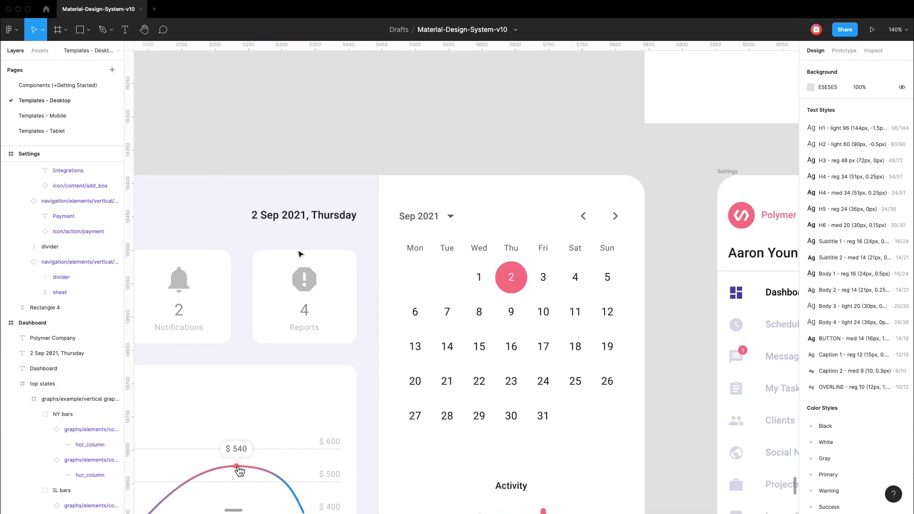
pyautogui.scroll(3, 525, 249)
pyautogui.click(525, 248)
pyautogui.hotkey('ctrl', 'v')
pyautogui.click(641, 228)
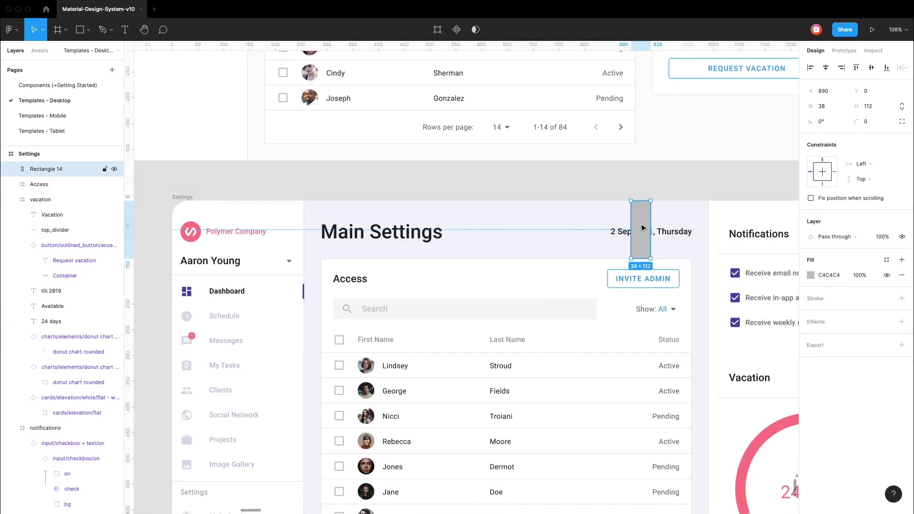
pyautogui.press('Delete')
pyautogui.scroll(-3, 638, 224)
pyautogui.click(869, 121)
pyautogui.write('4')
pyautogui.scroll(6, 659, 213)
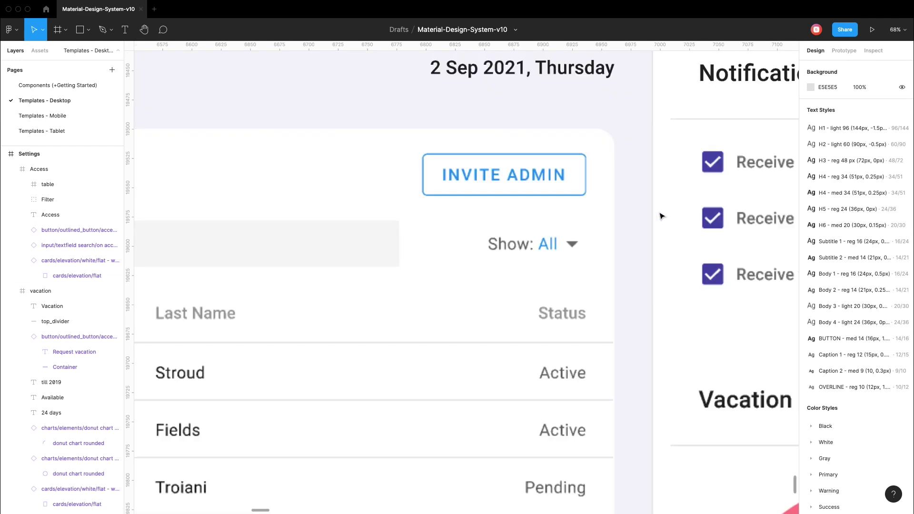
# Recolour INVITE ADMIN with the eyedropped checkbox purple and update the Show: All filter text
pyautogui.click(568, 191)
pyautogui.press('Return')
pyautogui.click(810, 325)
pyautogui.press('i')
pyautogui.click(716, 157)
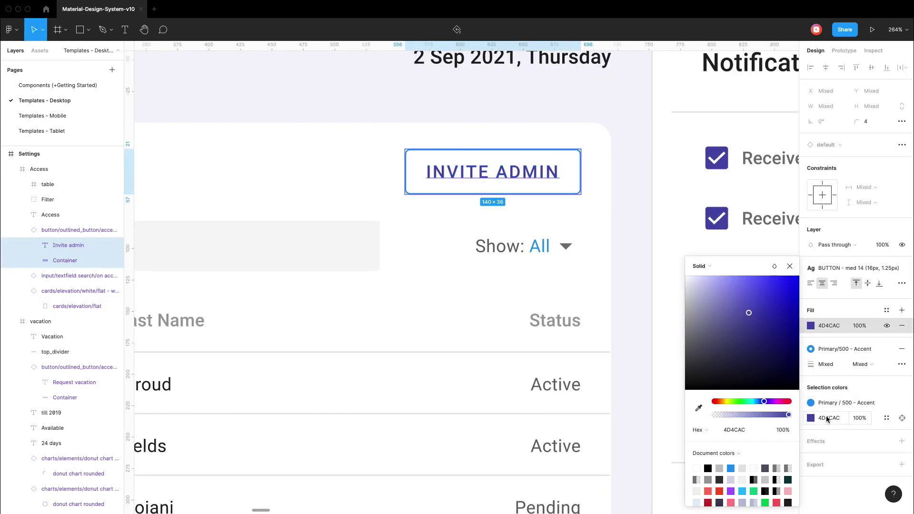
pyautogui.hotkey('ctrl', 'v')
pyautogui.press('Return')
pyautogui.click(537, 245)
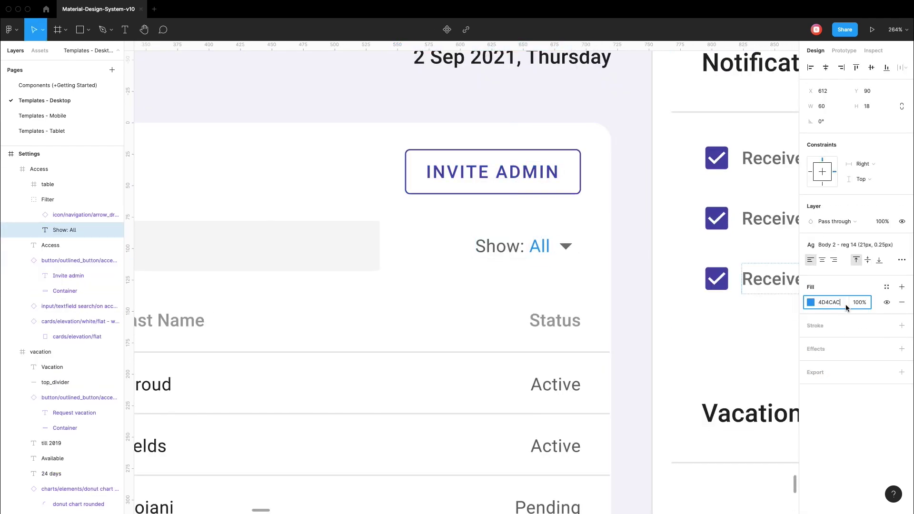
pyautogui.hotkey('shift', '1')
# Darken the Main Settings navigation label colour
pyautogui.scroll(5, 291, 346)
pyautogui.keyDown('ctrl'); pyautogui.click(291, 346); pyautogui.keyUp('ctrl')
pyautogui.click(828, 325)
pyautogui.write('b')
pyautogui.press('Return')
# Grey out the Dashboard label and icon to match the Schedule label
pyautogui.click(173, 179)
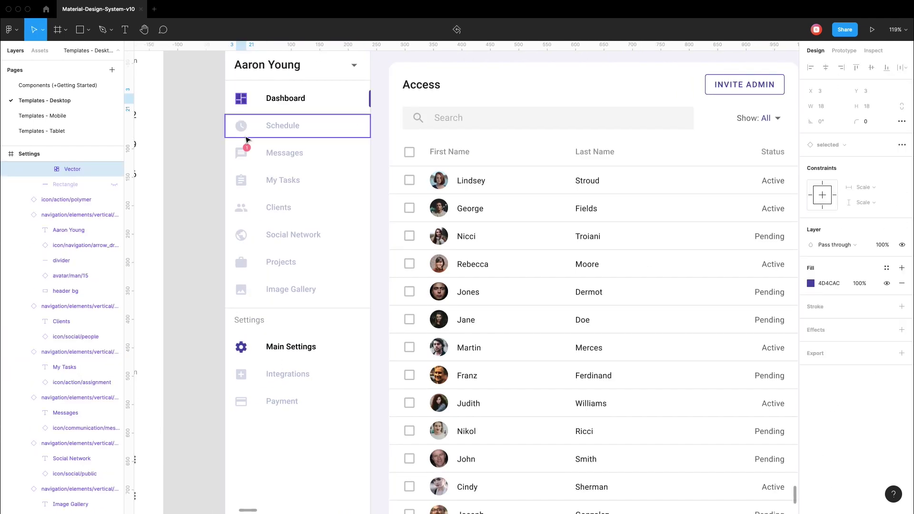
pyautogui.keyDown('ctrl'); pyautogui.click(286, 98); pyautogui.keyUp('ctrl')
pyautogui.keyDown('ctrl'); pyautogui.click(283, 125); pyautogui.keyUp('ctrl')
pyautogui.click(838, 325)
pyautogui.hotkey('ctrl', 'c')
pyautogui.keyDown('ctrl'); pyautogui.click(285, 98); pyautogui.keyUp('ctrl')
pyautogui.hotkey('ctrl', 'v')
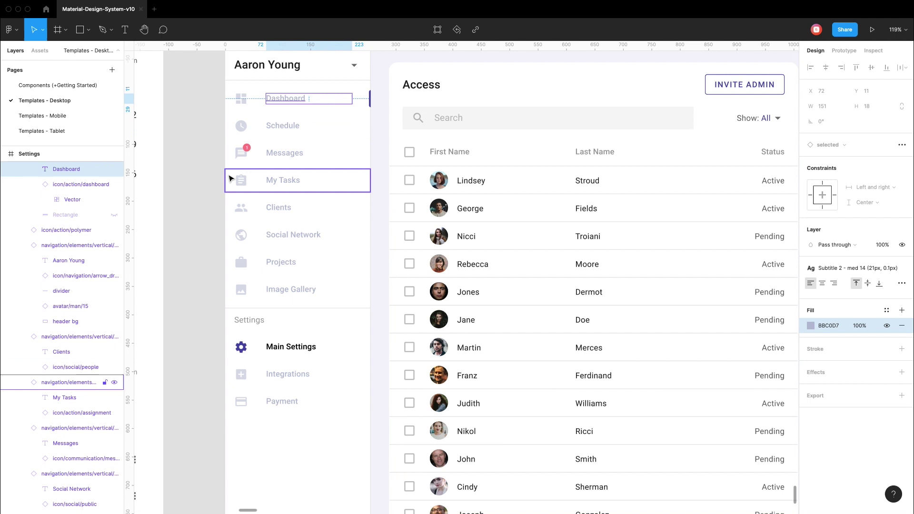
pyautogui.press('Escape')
# Move the active-page indicator bar down beside Main Settings
pyautogui.scroll(-5, 231, 178)
pyautogui.scroll(2, 408, 226)
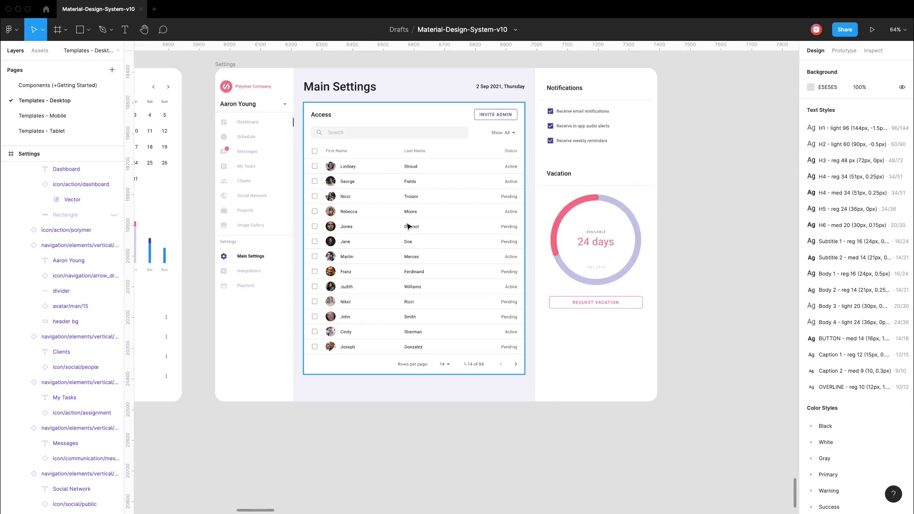
pyautogui.scroll(1, 408, 226)
pyautogui.scroll(2, 293, 279)
pyautogui.click(277, 116)
pyautogui.scroll(5, 276, 116)
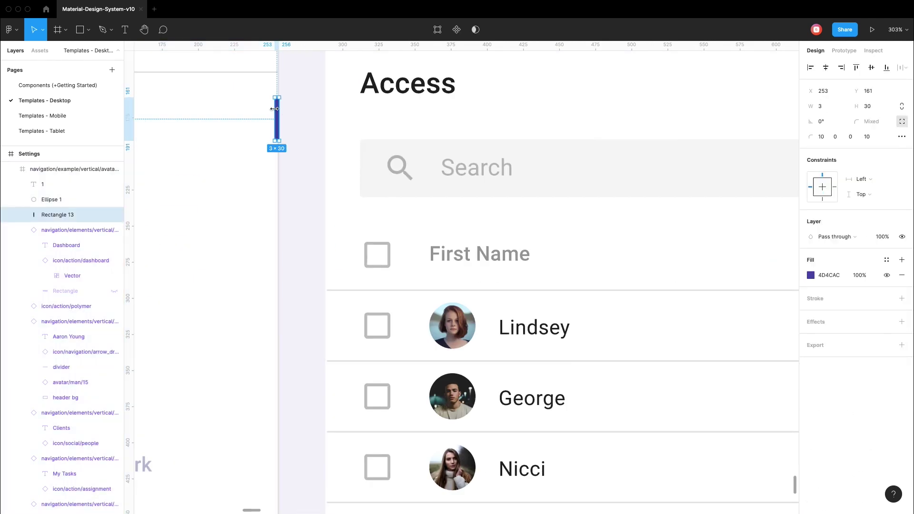
pyautogui.moveTo(276, 117); pyautogui.dragTo(269, 464)
pyautogui.moveTo(287, 186); pyautogui.dragTo(327, 301)
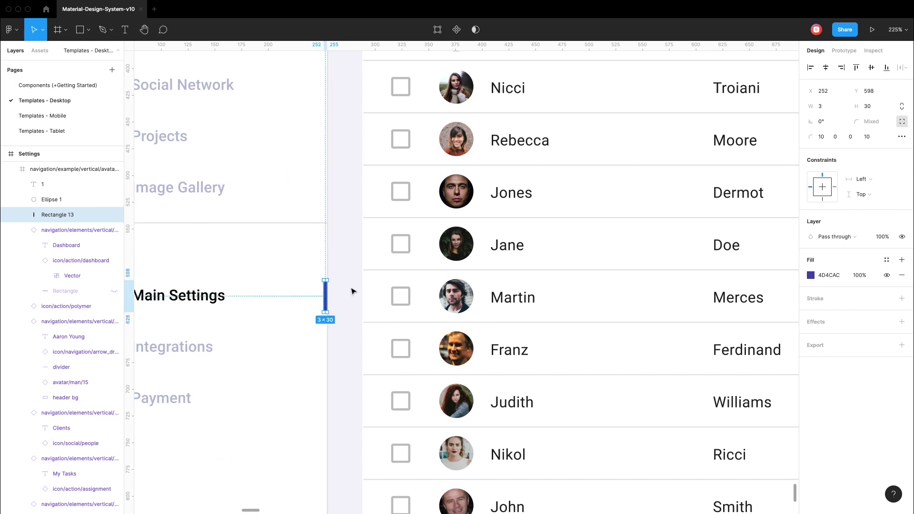
pyautogui.scroll(2, 351, 290)
pyautogui.press('Escape')
pyautogui.scroll(-5, 414, 258)
pyautogui.scroll(-5, 261, 230)
# Duplicate the Main Settings frame
pyautogui.scroll(-3, 266, 146)
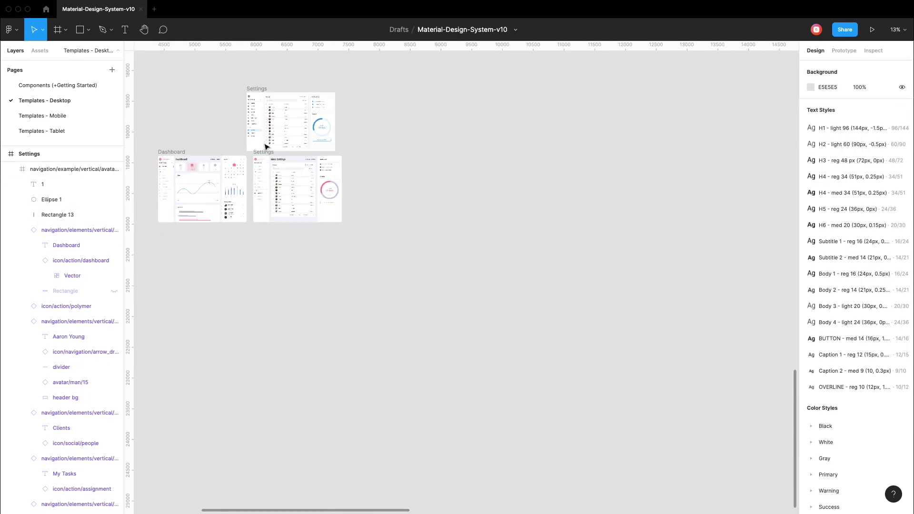
pyautogui.scroll(5, 285, 187)
pyautogui.scroll(-3, 287, 187)
pyautogui.scroll(4, 287, 187)
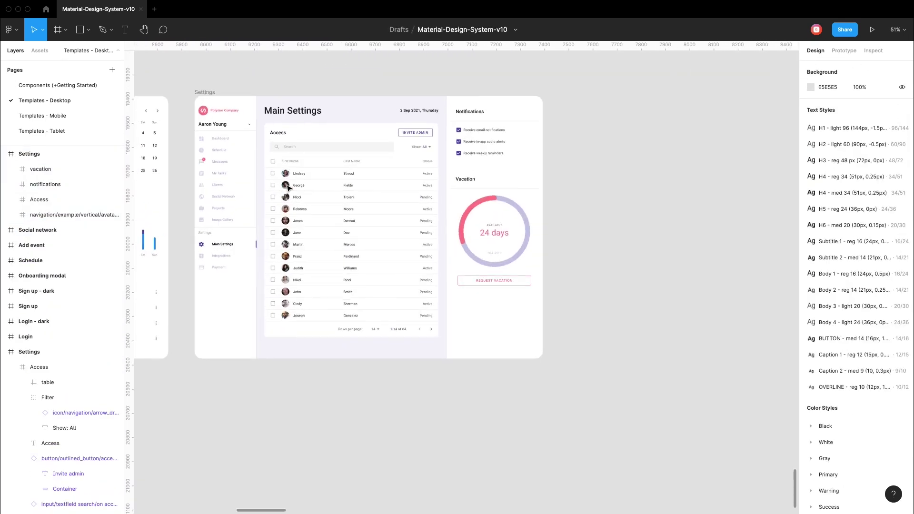
pyautogui.scroll(1, 288, 188)
pyautogui.scroll(-4, 288, 188)
pyautogui.click(380, 157)
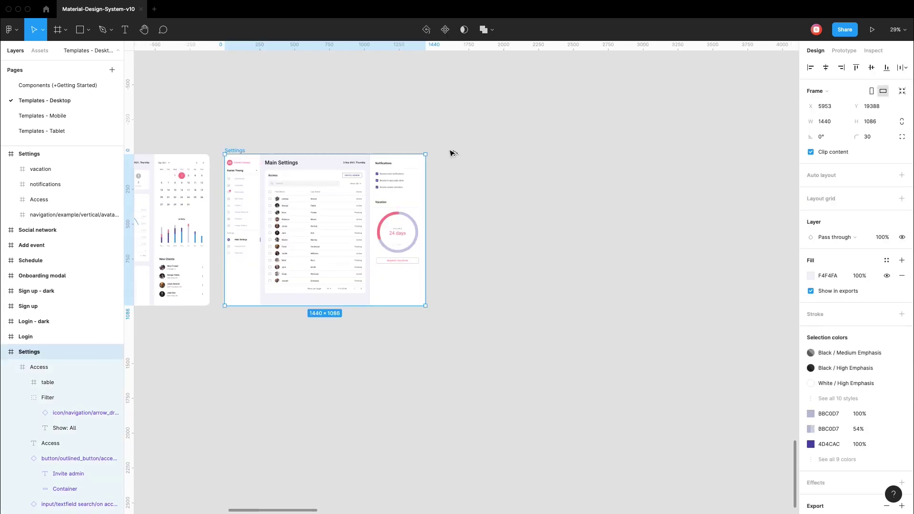
pyautogui.hotkey('ctrl', 'd')
pyautogui.click(263, 96)
# Copy the Request Vacation modal and its dark overlay into the duplicated frame
pyautogui.scroll(-3, 264, 96)
pyautogui.scroll(3, 565, 299)
pyautogui.scroll(-3, 564, 300)
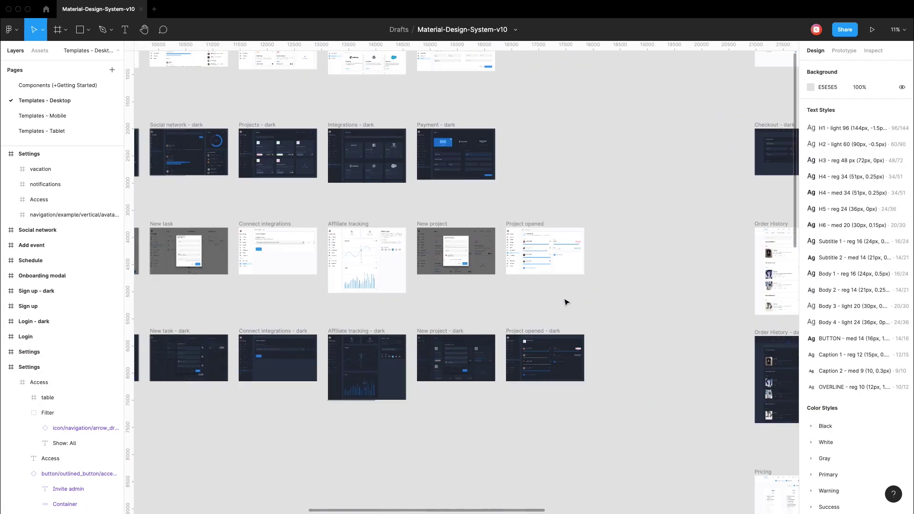
pyautogui.scroll(3, 493, 279)
pyautogui.hscroll(-10, 493, 279)
pyautogui.scroll(-3, 429, 276)
pyautogui.scroll(3, 380, 275)
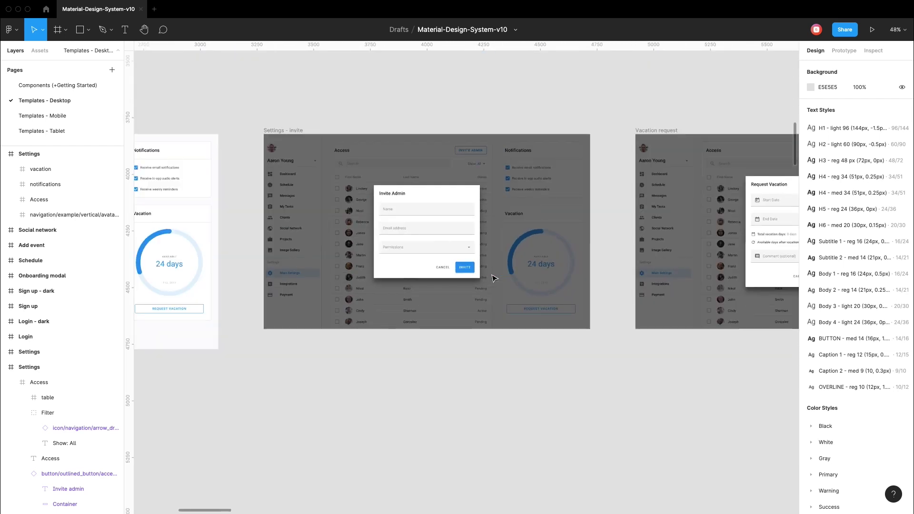
pyautogui.hscroll(10, 380, 275)
pyautogui.scroll(5, 476, 262)
pyautogui.click(489, 259)
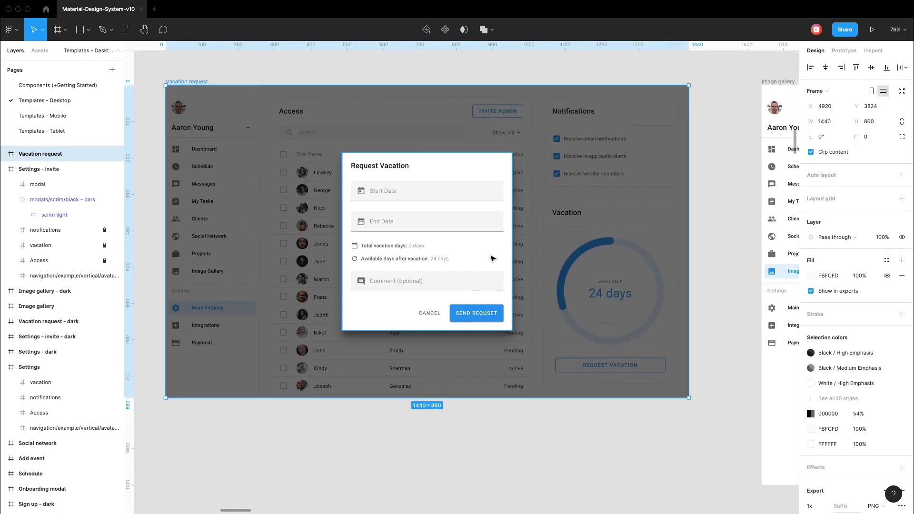
pyautogui.keyDown('shift'); pyautogui.click(101, 188); pyautogui.keyUp('shift')
pyautogui.hotkey('ctrl', 'c')
pyautogui.hotkey('ctrl', 'v')
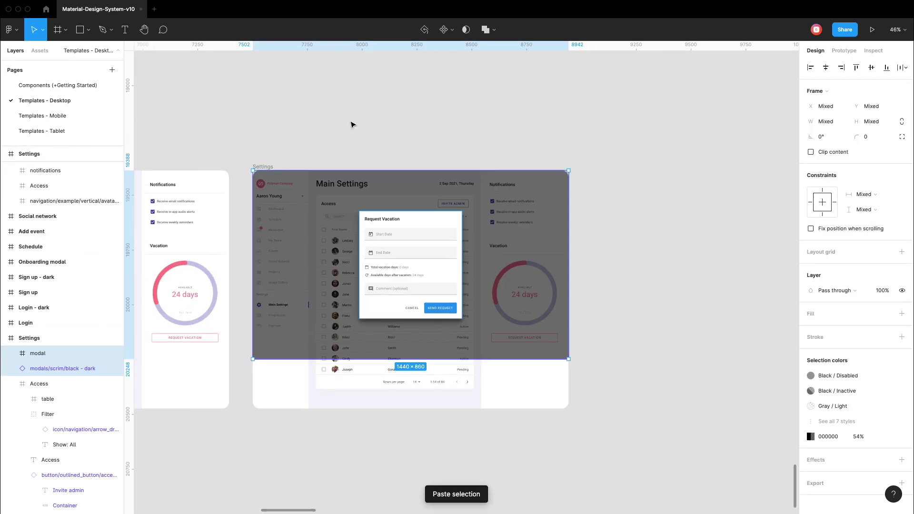
# Detach the scrim overlay from its component and stretch it across the whole screen
pyautogui.rightClick(67, 371)
pyautogui.click(87, 396)
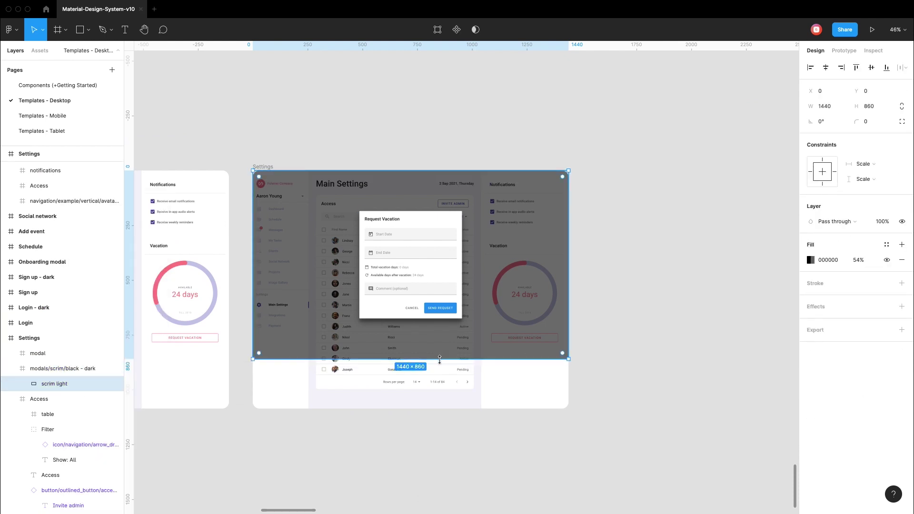
pyautogui.click(532, 454)
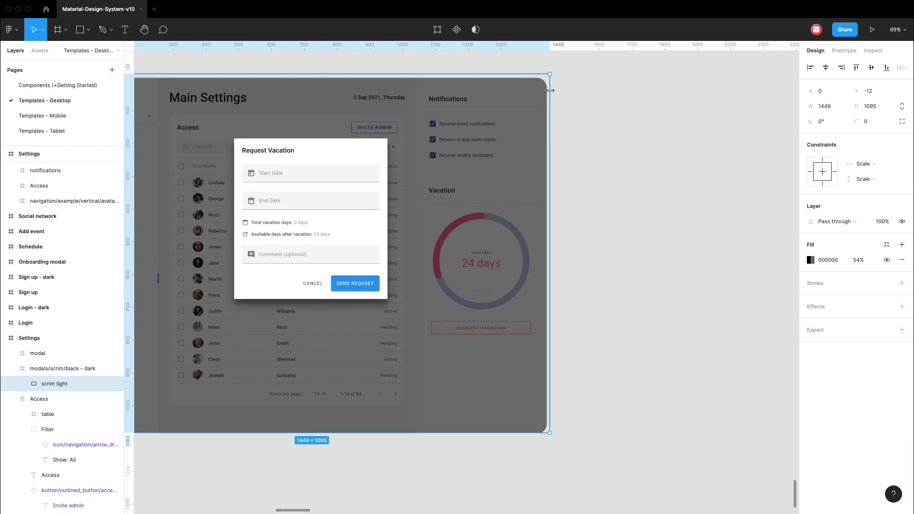
pyautogui.hscroll(-3, 550, 90)
pyautogui.moveTo(210, 186); pyautogui.dragTo(203, 185)
pyautogui.press('Escape')
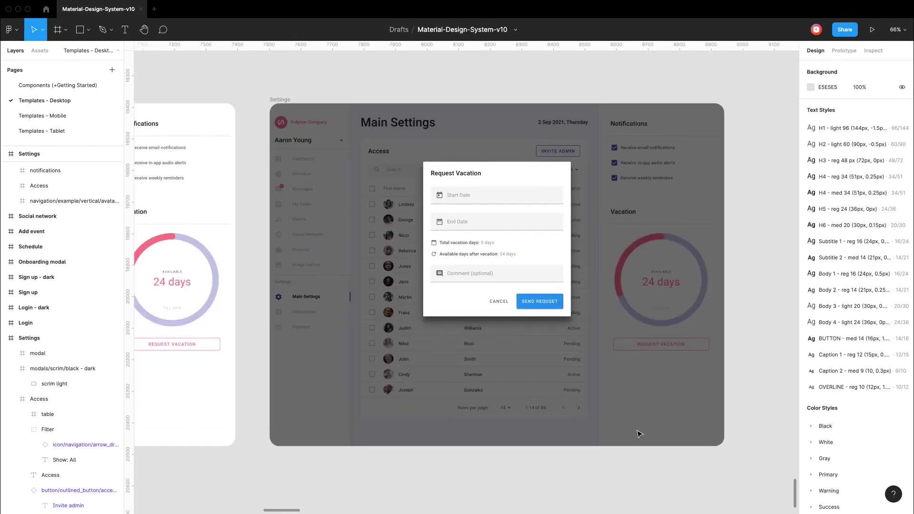
# Recolour the Send Request button background lavender
pyautogui.hotkey('shift', '2')
pyautogui.keyDown('ctrl'); pyautogui.click(518, 391); pyautogui.keyUp('ctrl')
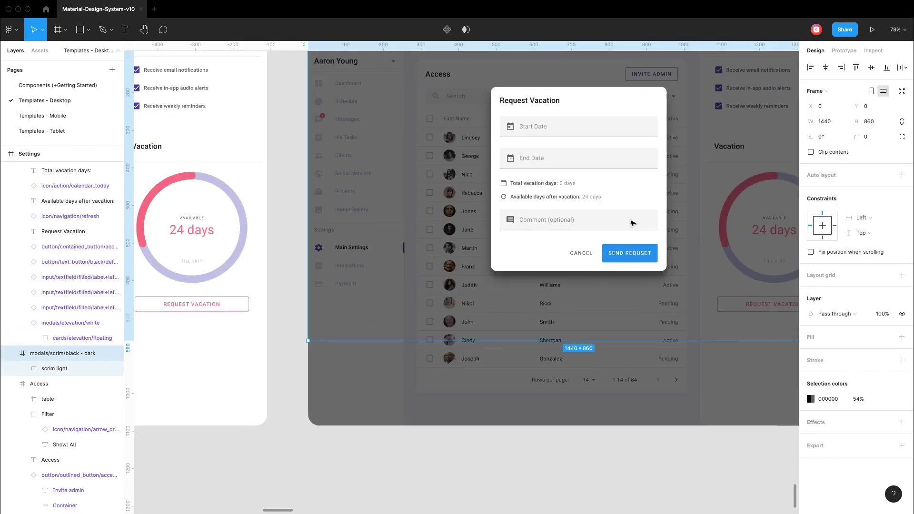
pyautogui.hotkey('shift', '1')
pyautogui.click(824, 283)
pyautogui.press('Escape')
pyautogui.press('Escape')
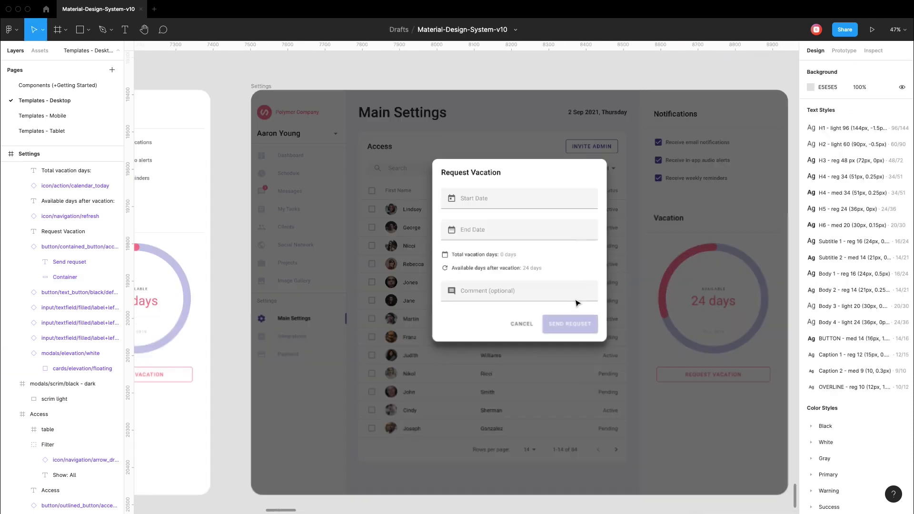
pyautogui.scroll(10, 581, 300)
pyautogui.keyDown('ctrl'); pyautogui.click(586, 321); pyautogui.keyUp('ctrl')
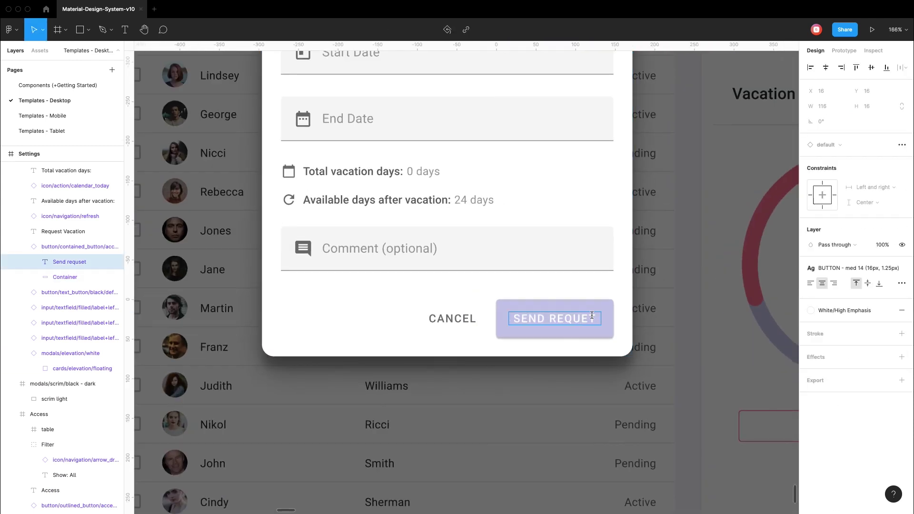
pyautogui.scroll(-10, 591, 315)
pyautogui.press('Escape')
pyautogui.scroll(-5, 258, 326)
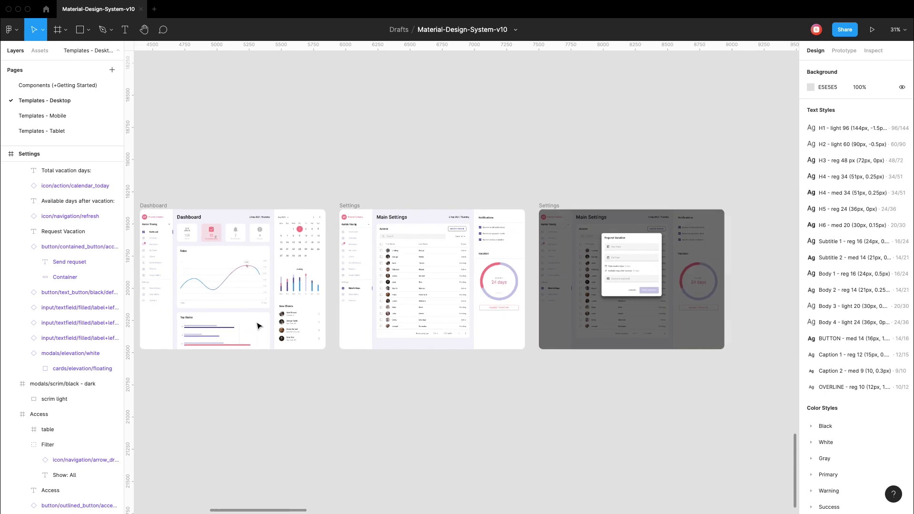